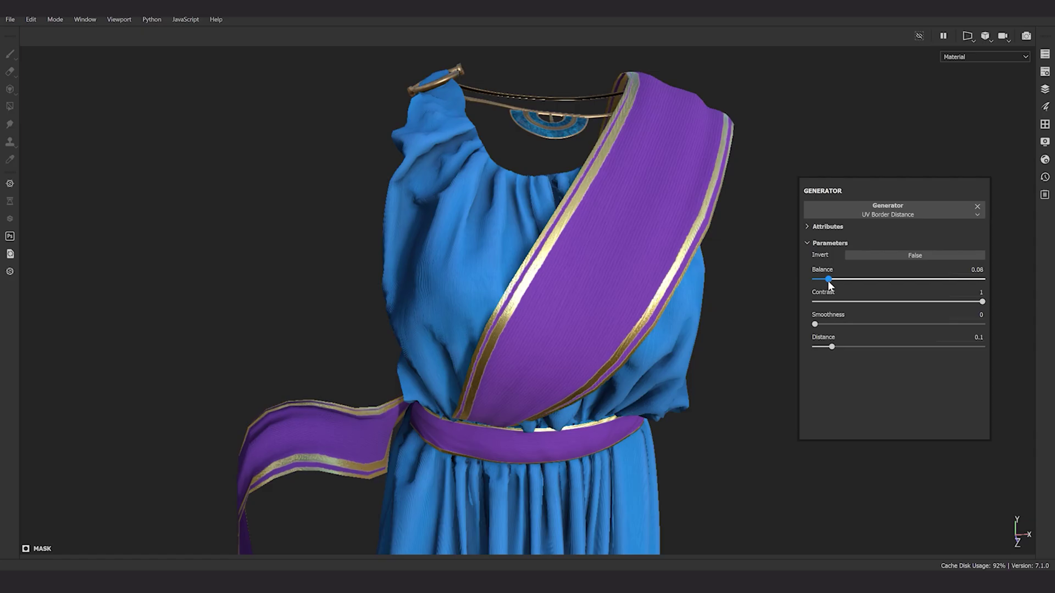
Drag the sash mask's UV Border Distance Balance slider from 0.08 to 0.11
left_click_drag(817, 275, 833, 272)
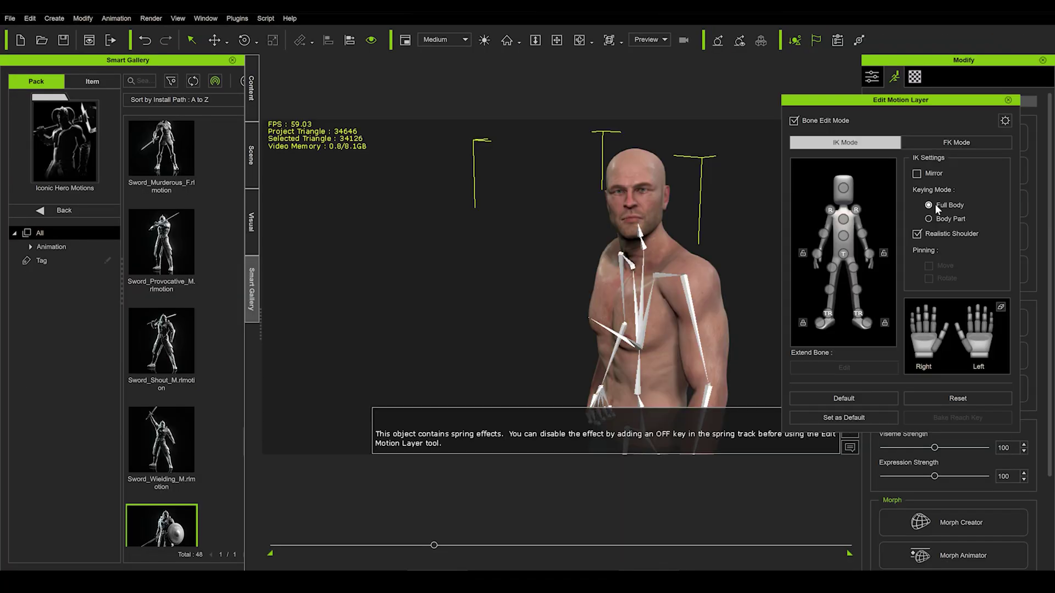
Rotate the neck, raise the left arm to horizontal, then apply the aligned lip-sync and play it back
left_click(613, 227)
key("e")
mouse_move(577, 289)
left_mouse_down()
mouse_move(605, 294)
mouse_move(587, 287)
left_mouse_up()
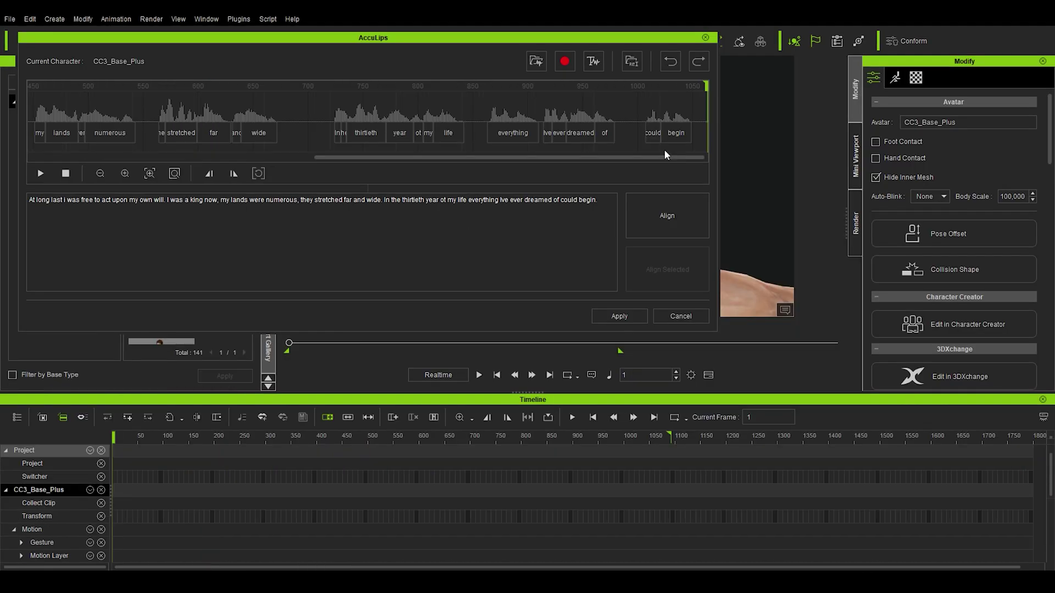
left_click(619, 316)
key("space")
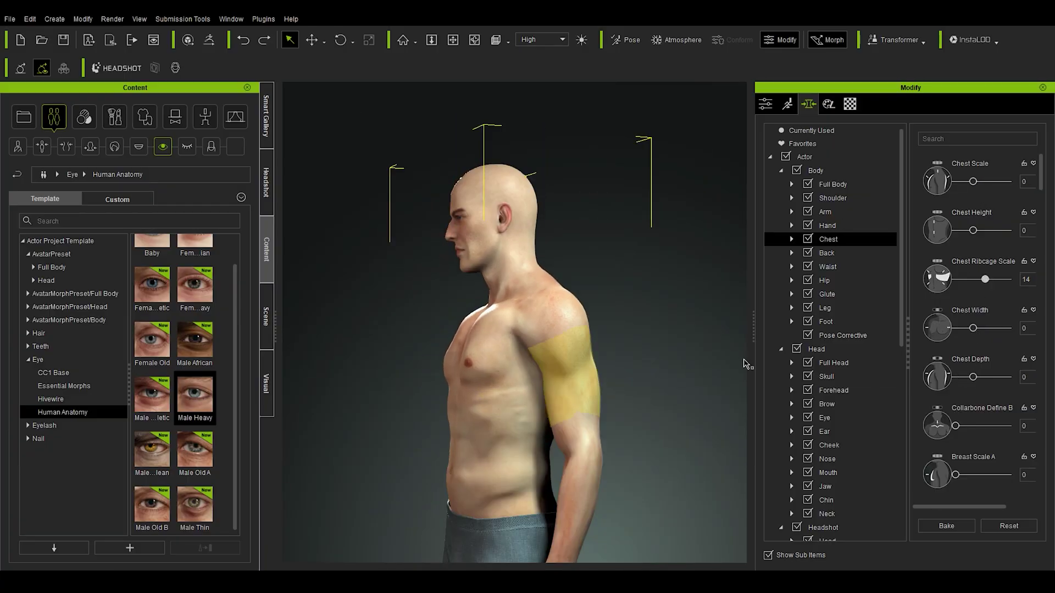
Lengthen the character's lower legs by setting Lower Leg Scale to 27
left_click(824, 308)
scroll(988, 434, "down", 5)
left_click_drag(982, 335, 988, 334)
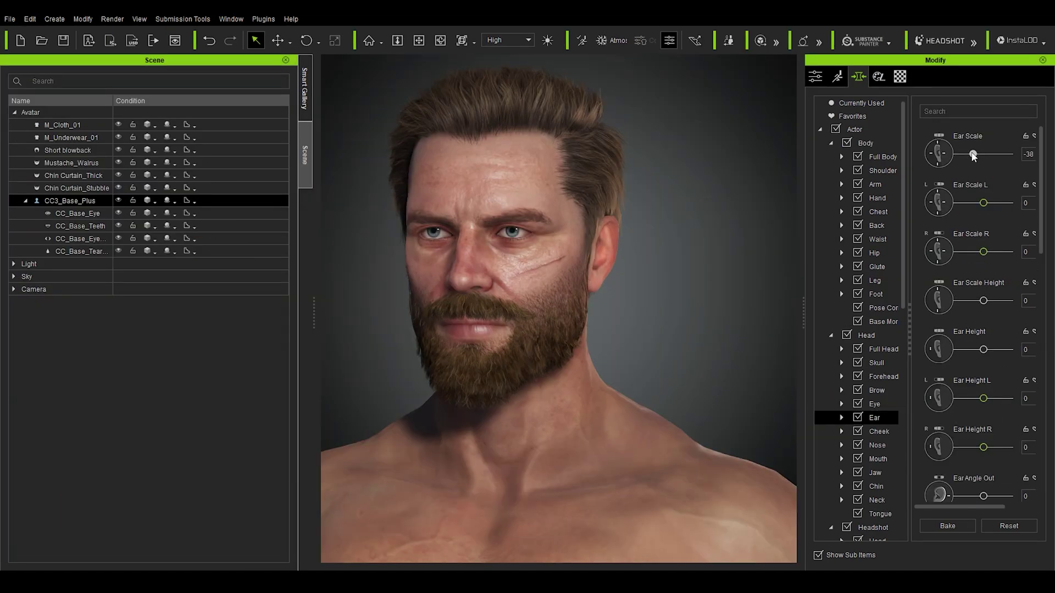
scroll(987, 391, "down", 1)
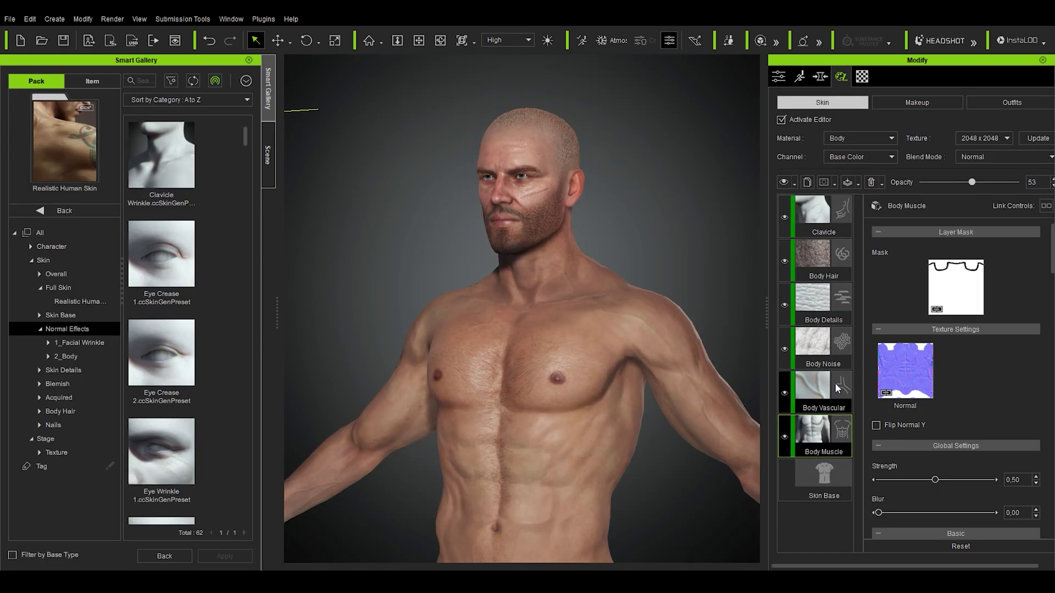
Pick the Clavicle skin layer and switch skin editing to the Head material
left_click(819, 217)
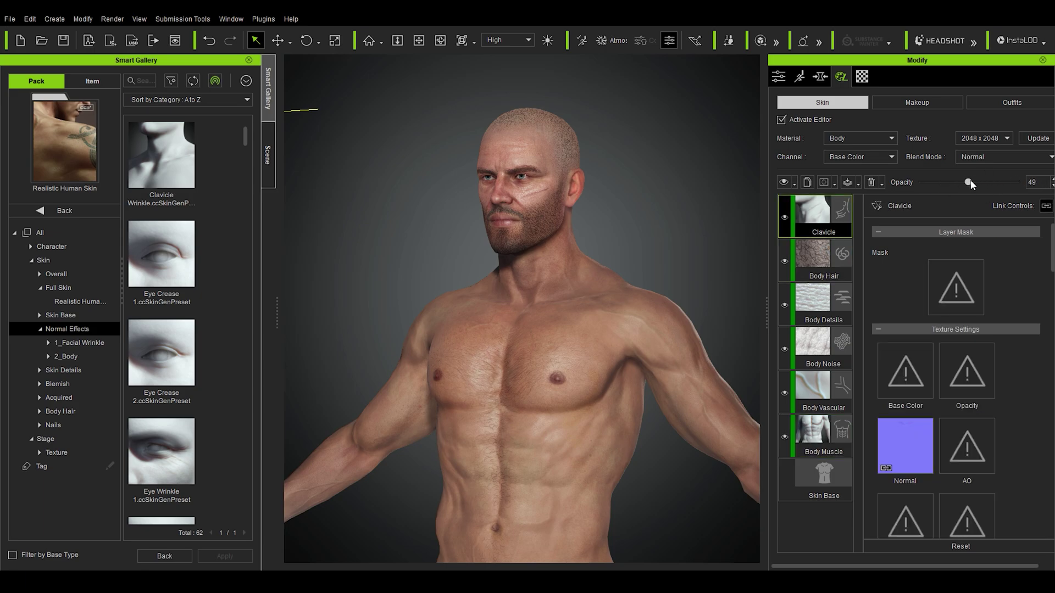
left_click(860, 138)
left_click(863, 180)
Apply the Short blowback hair, recolour it with M_hair_3, and view it from a three-quarter angle
left_click(786, 258)
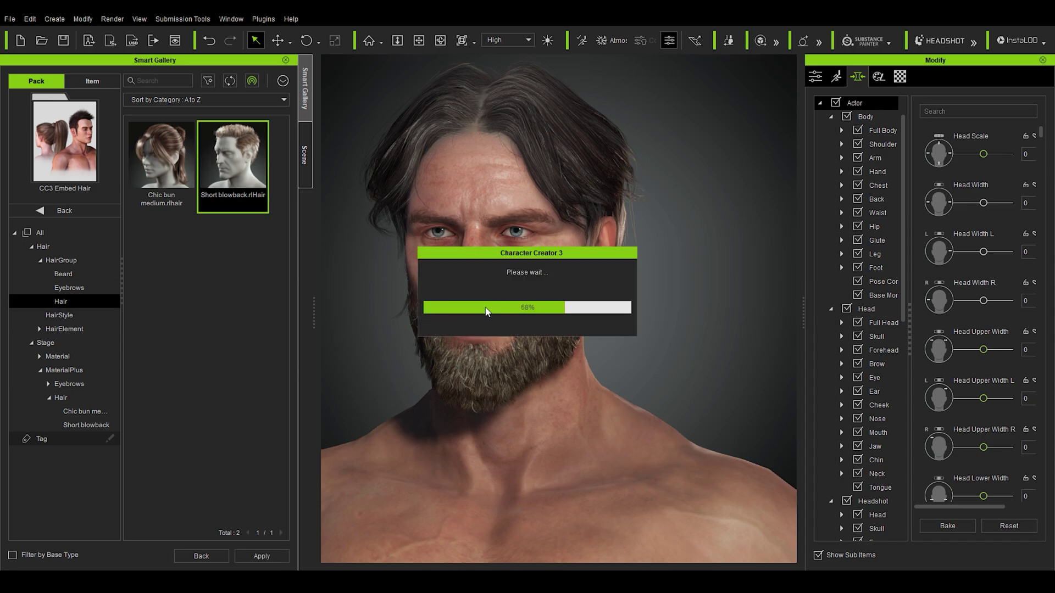
left_click(86, 425)
left_click_drag(161, 258, 760, 292)
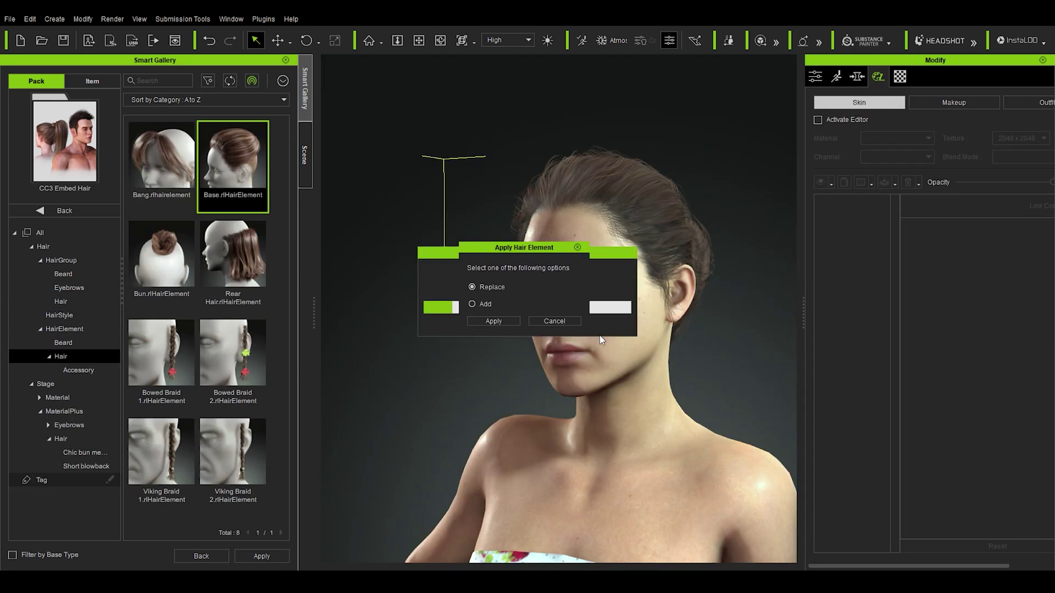
left_click(492, 320)
mouse_move(495, 325)
right_mouse_down()
mouse_move(419, 326)
mouse_move(495, 330)
right_mouse_up()
left_click_drag(233, 352, 591, 350)
left_click(9, 18)
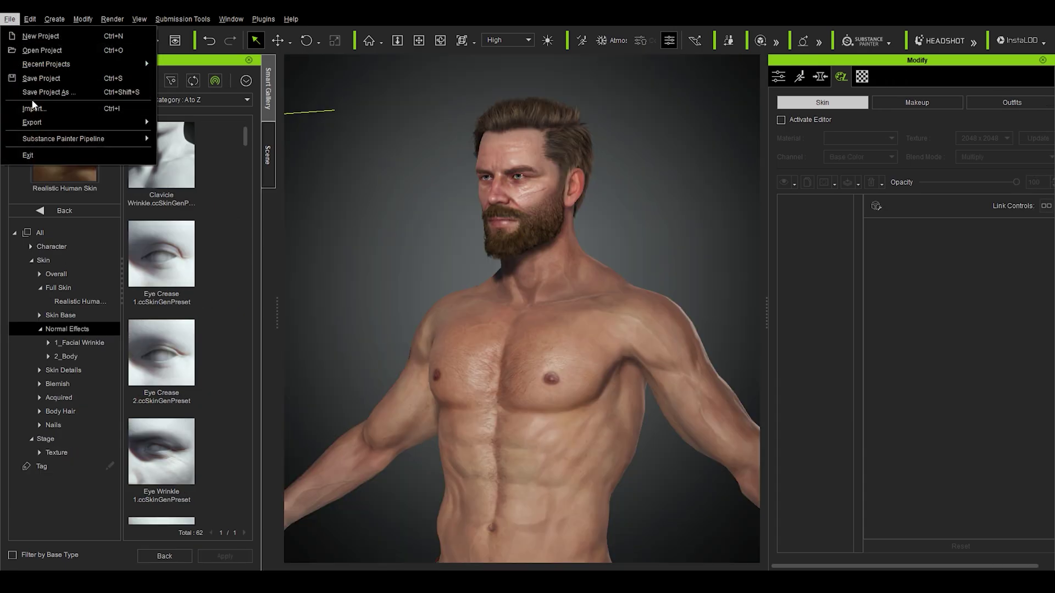
mouse_move(36, 123)
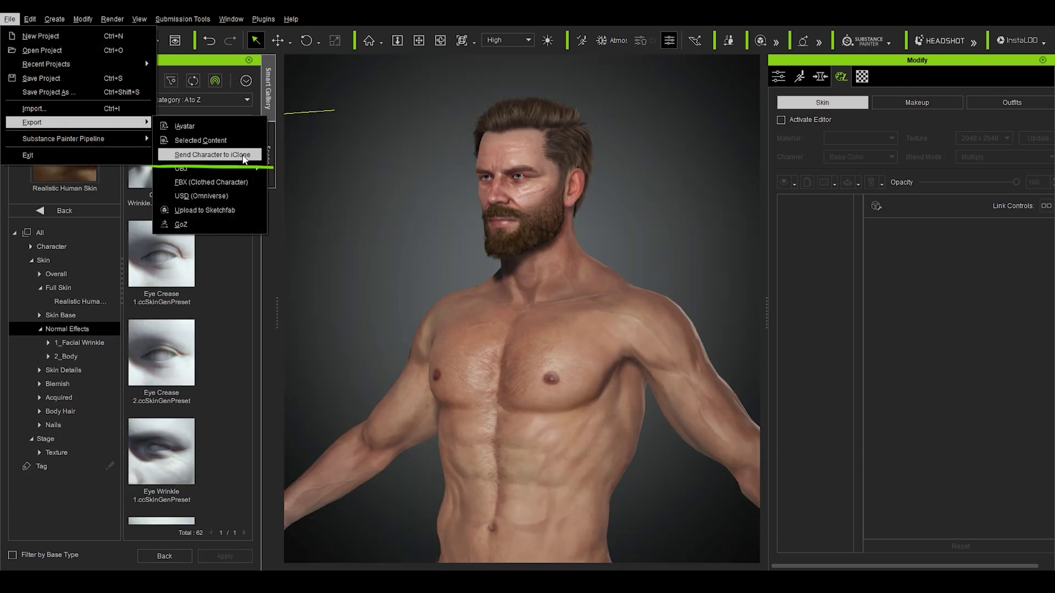
Send the bearded character to iClone, rotate his head upright, and apply the 8_Happy expression
left_click(244, 155)
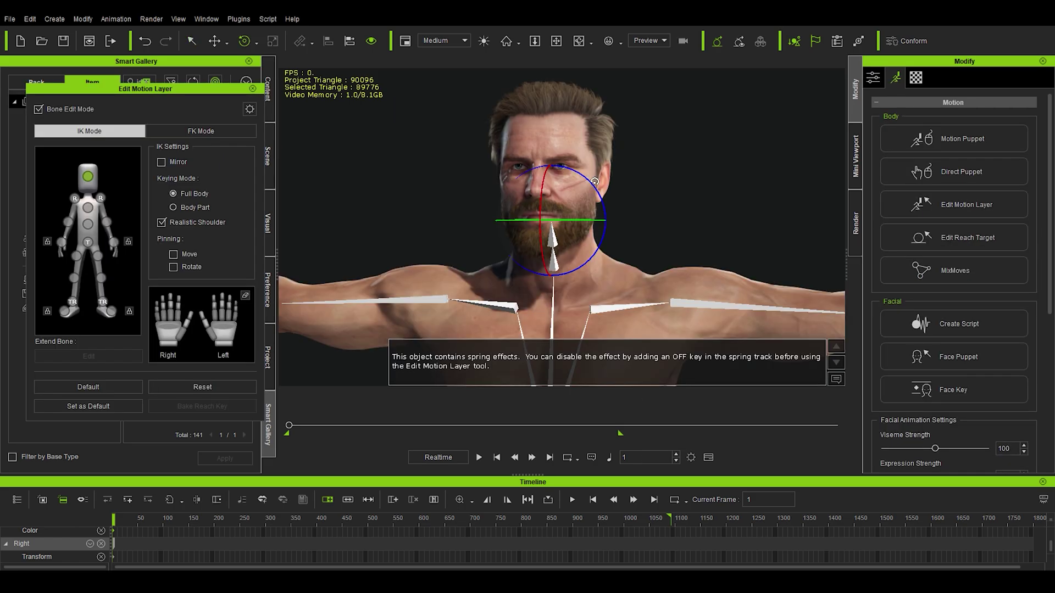
mouse_move(591, 177)
left_mouse_down()
mouse_move(596, 198)
mouse_move(582, 220)
mouse_move(588, 189)
left_mouse_up()
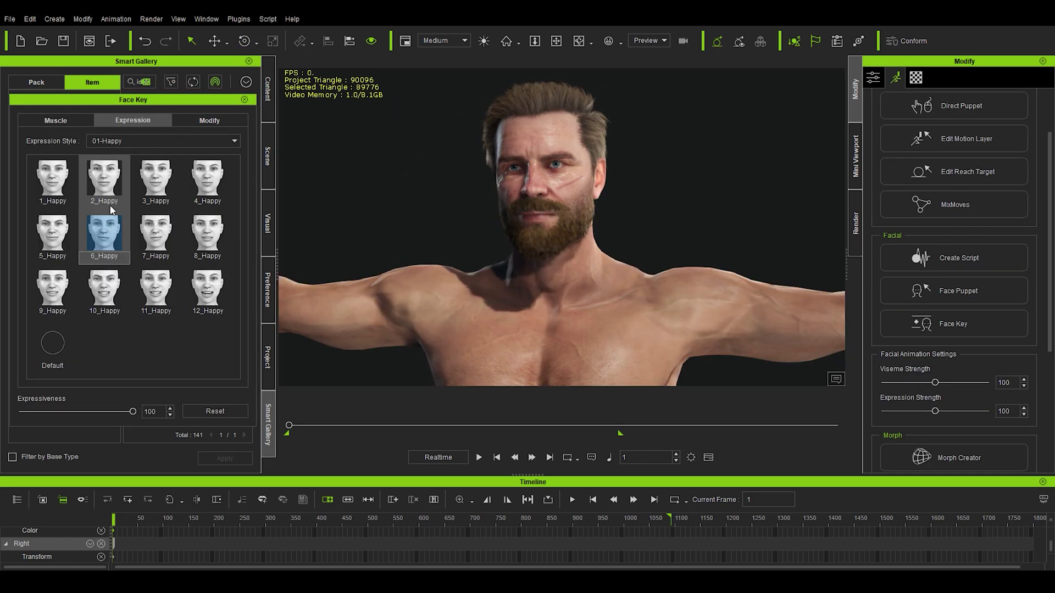
left_click(112, 195)
left_click(153, 195)
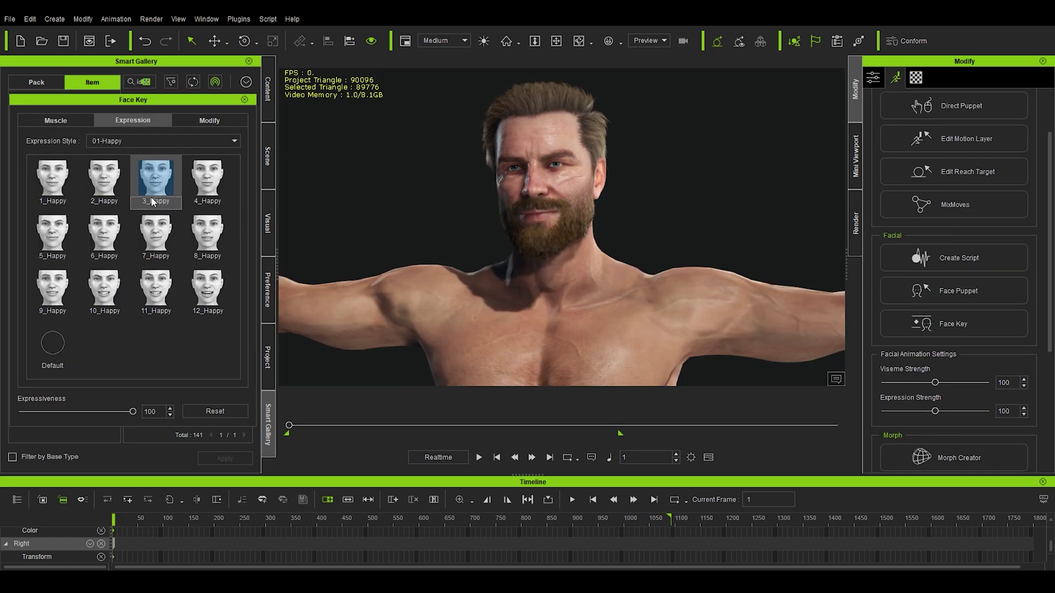
left_click(198, 184)
left_click(208, 236)
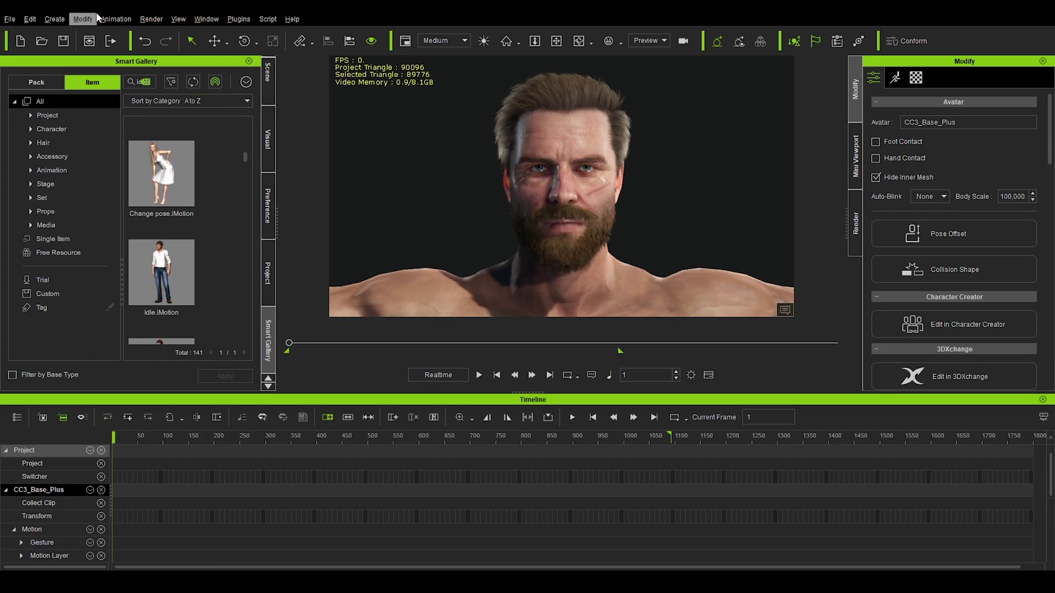
left_click(116, 18)
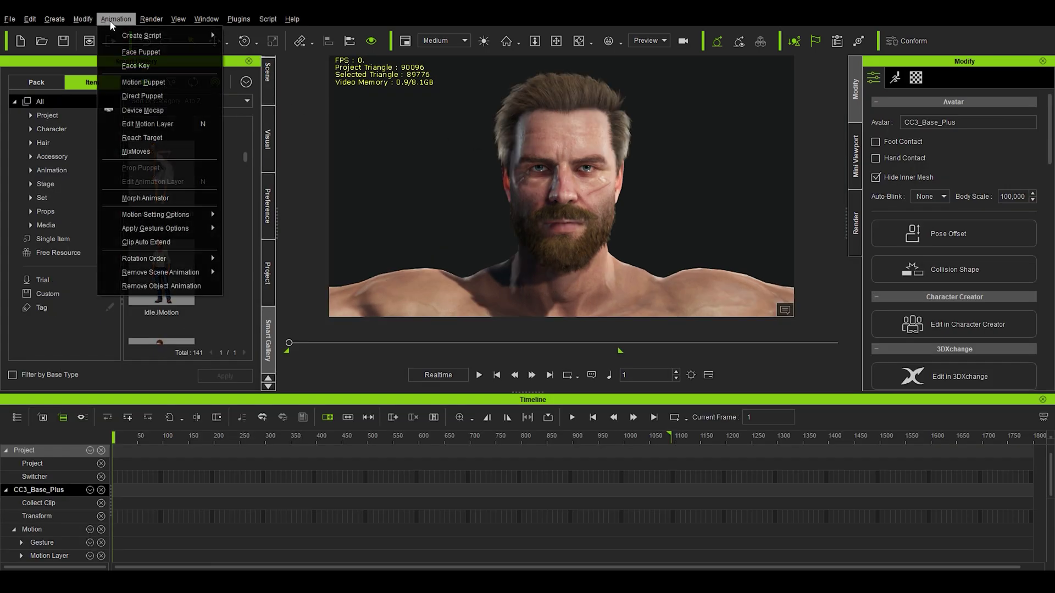
Start a new AccuLips script and import the voice_clip audio file
mouse_move(117, 35)
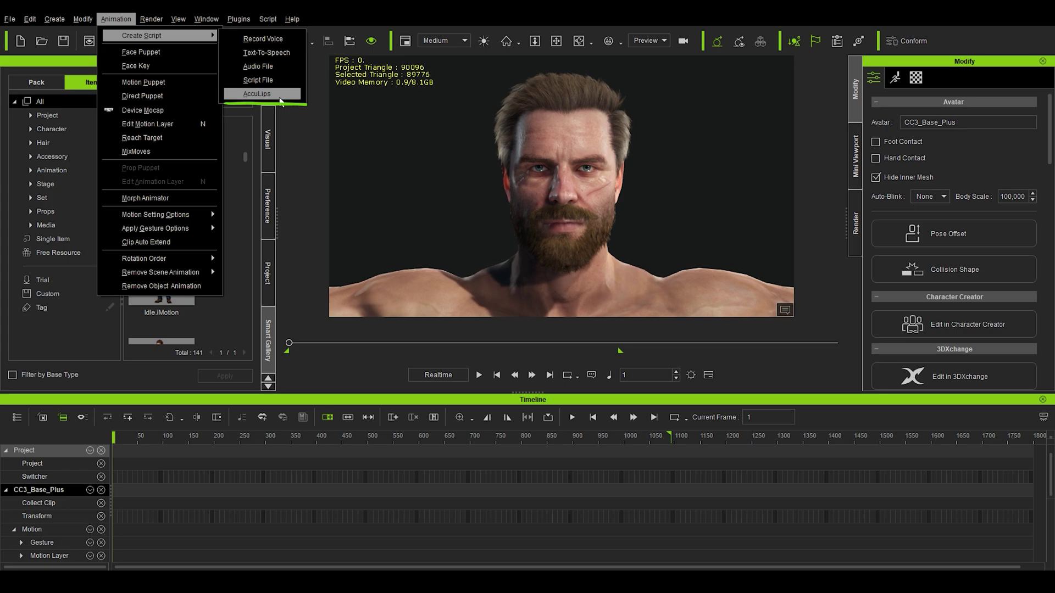
left_click(259, 94)
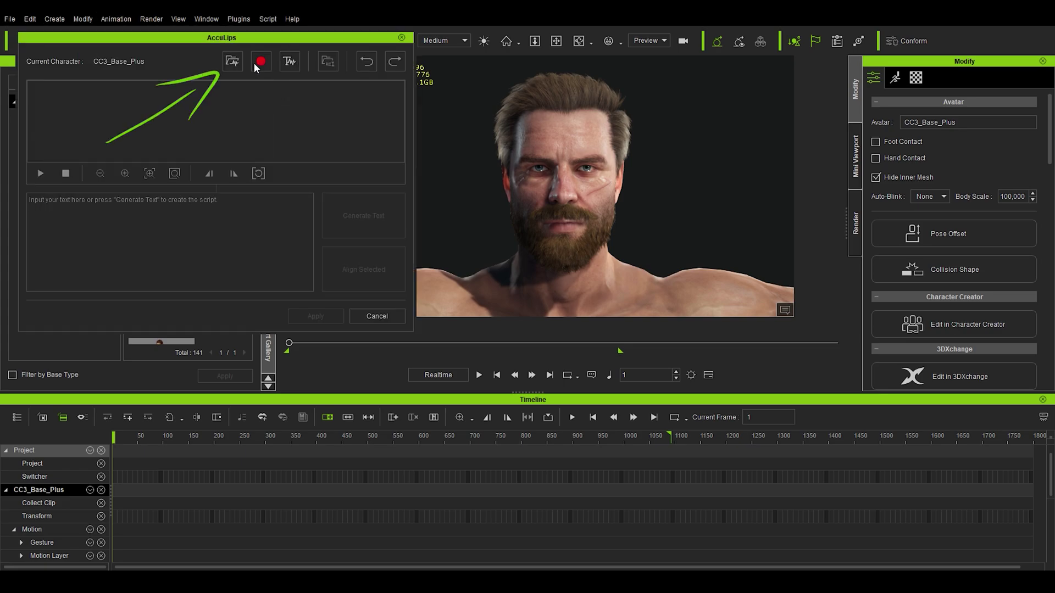
left_click(230, 64)
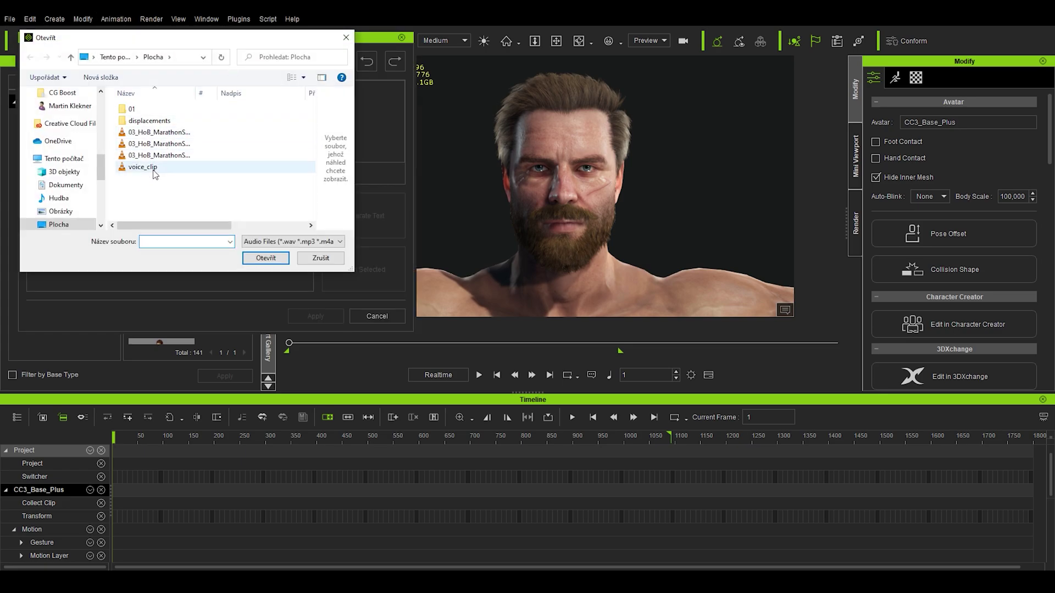
double_click(153, 165)
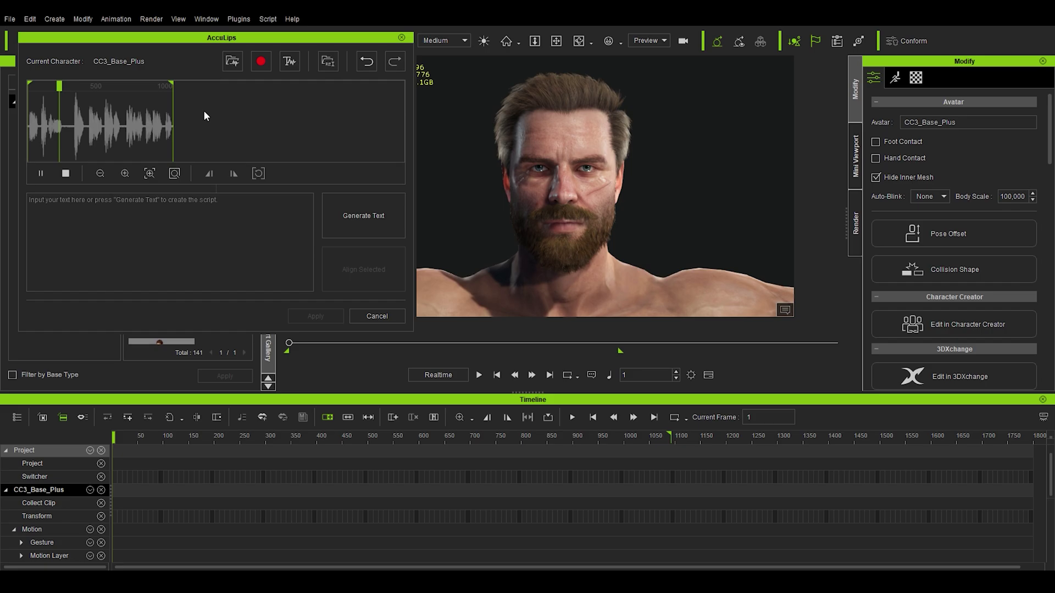
Generate text from the speech audio, then paste the corrected Notepad transcript over it
left_click(363, 215)
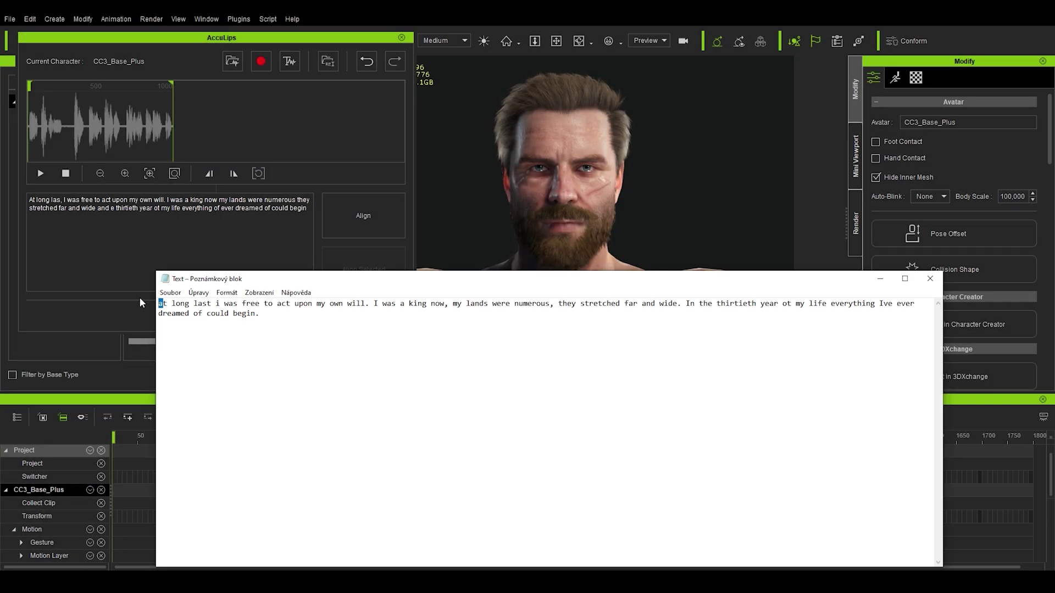
key("ctrl+a")
key("ctrl+c")
left_click(207, 236)
key("ctrl+a")
key("ctrl+v")
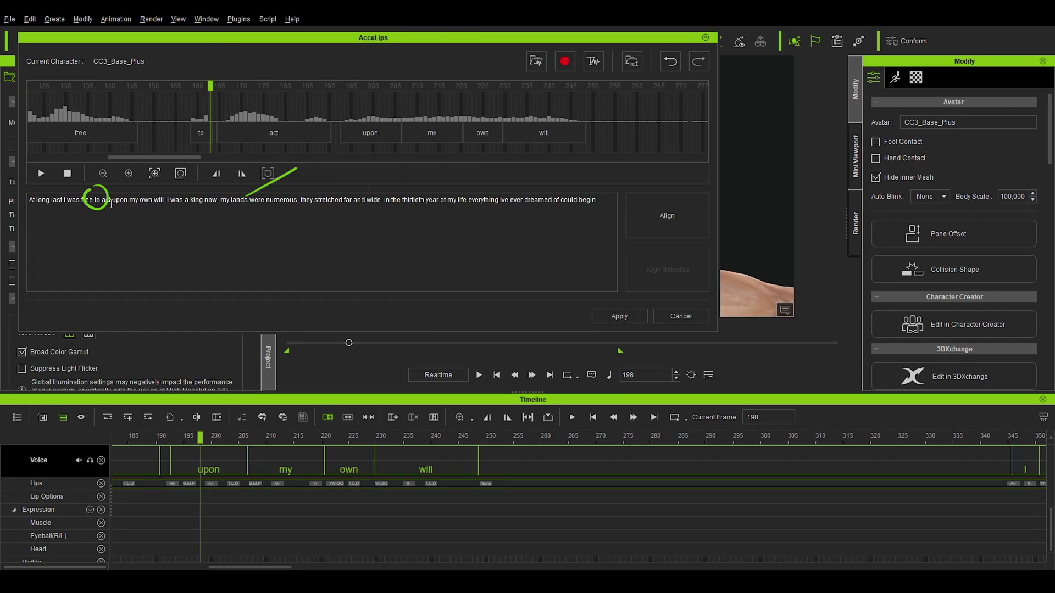
Realign the word "to" with Align Selected, then scrub the audio to about frame 163
double_click(97, 200)
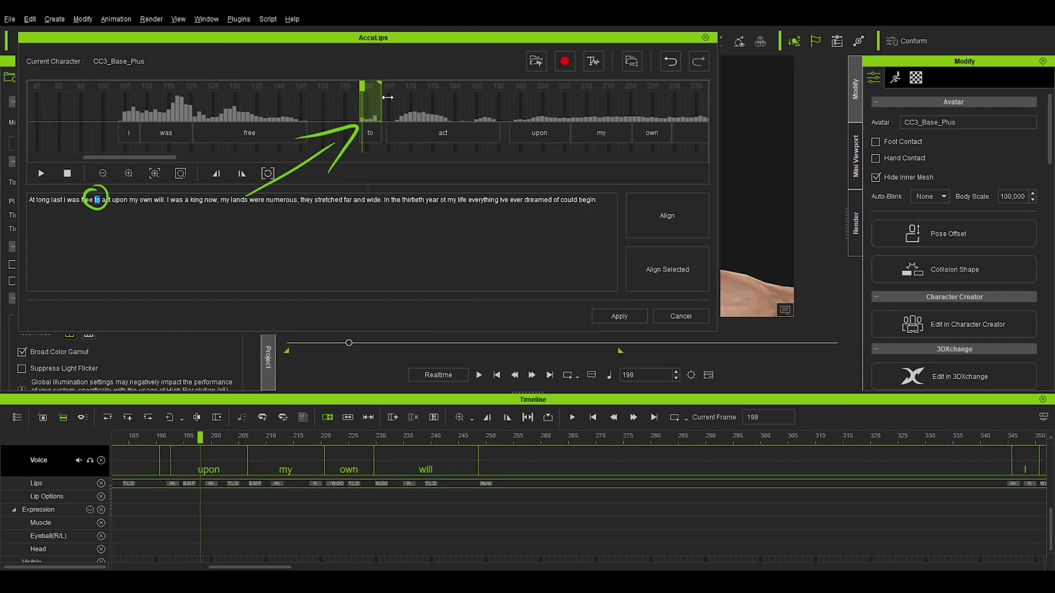
left_click(667, 270)
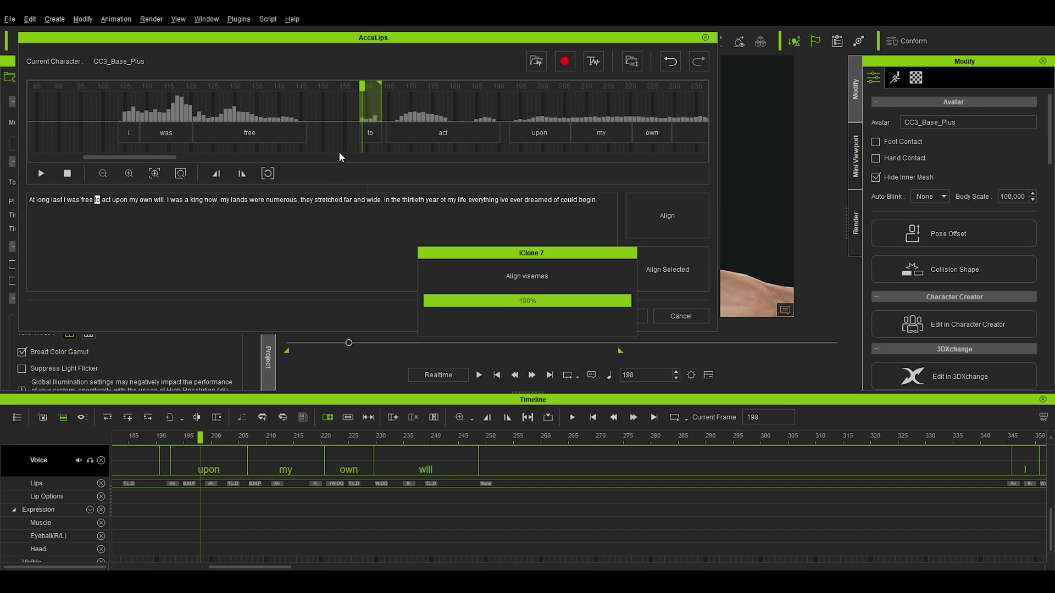
left_click(182, 137)
left_click_drag(189, 133, 211, 130)
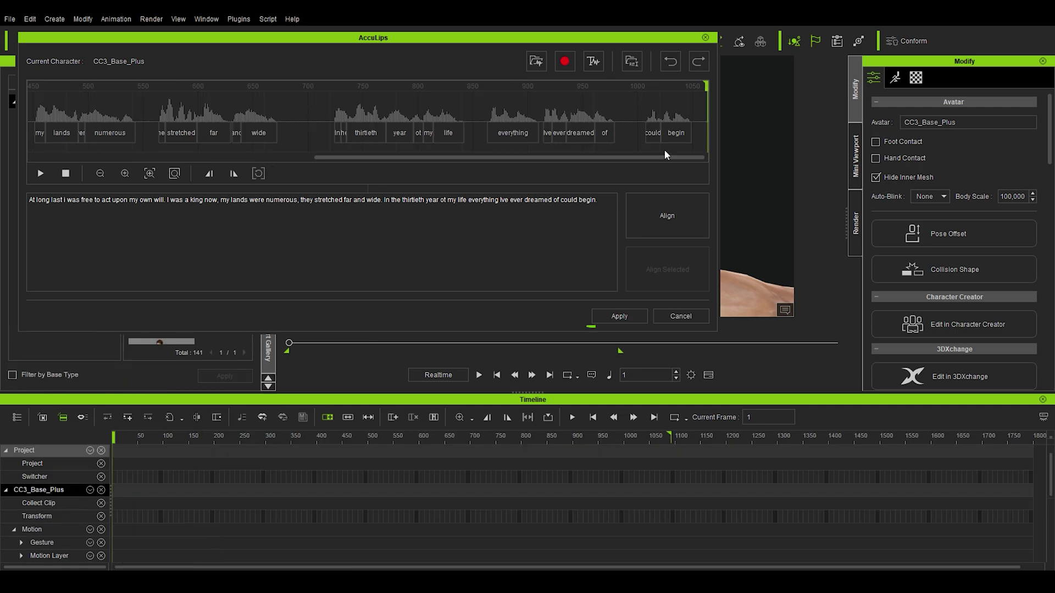
Apply the lip-sync keys, preview playback, and check the opening None key and frame 78
left_click(599, 320)
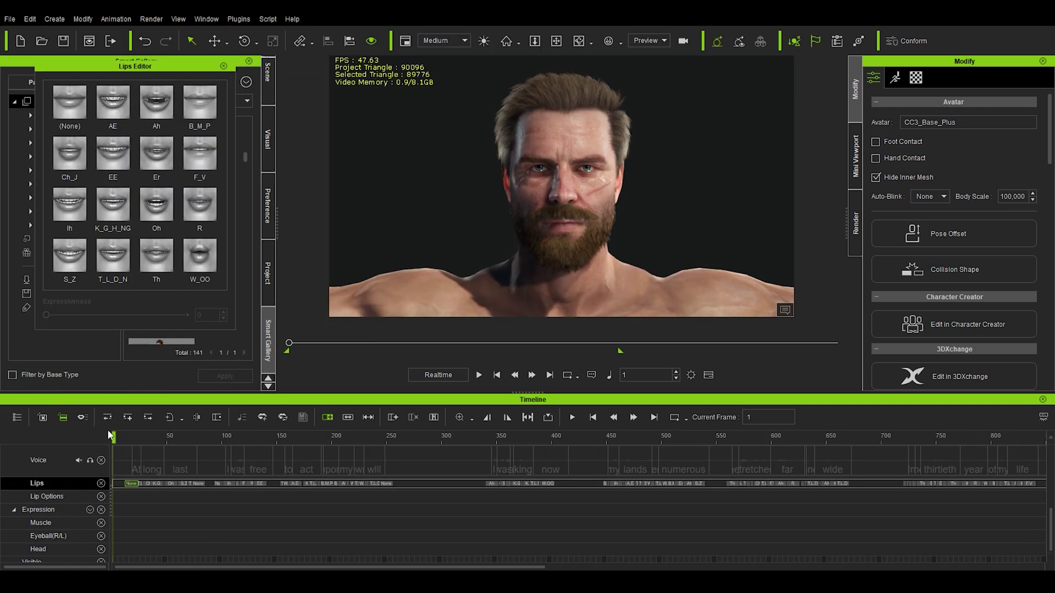
key("space")
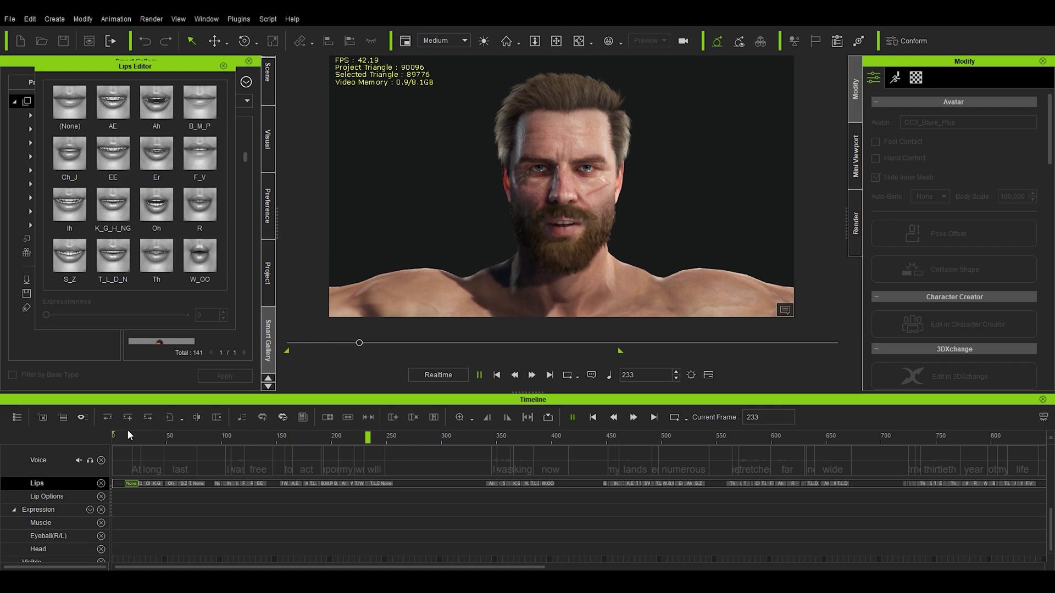
key("space")
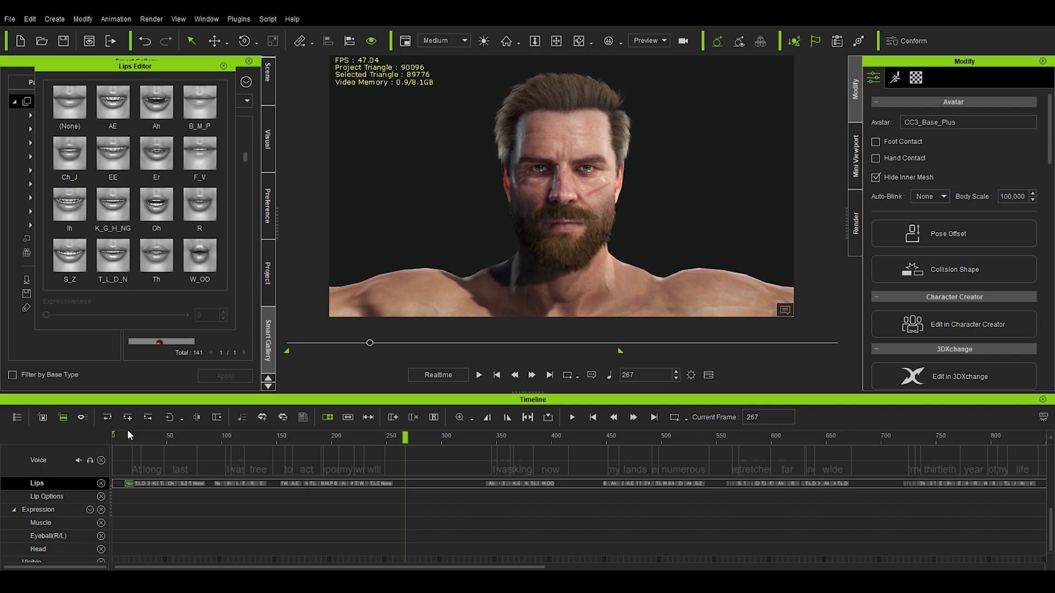
scroll(127, 429, "up", 3)
left_click(190, 483)
left_click_drag(423, 443, 546, 435)
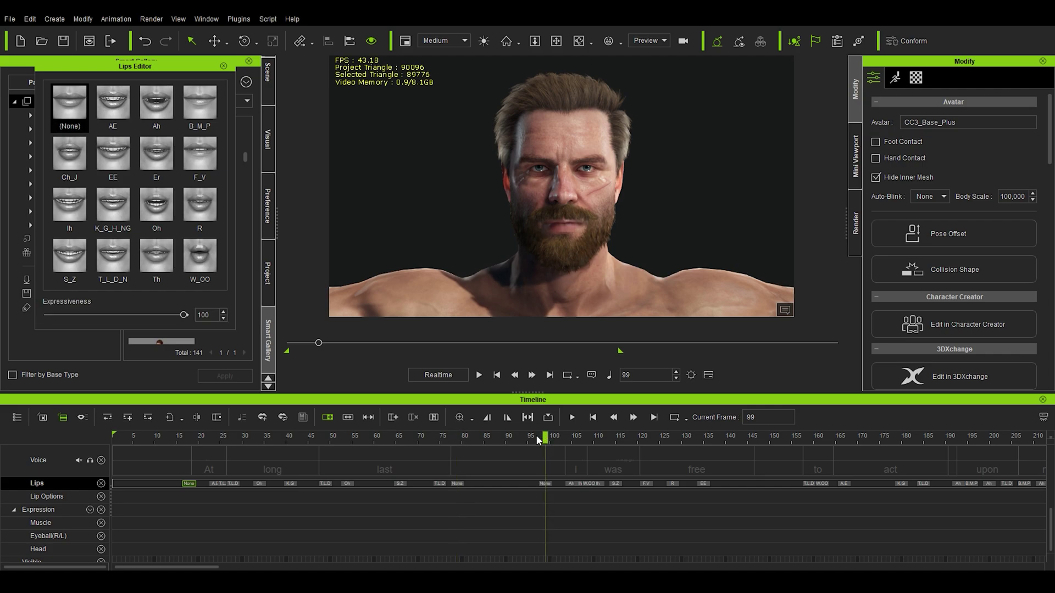
key("space")
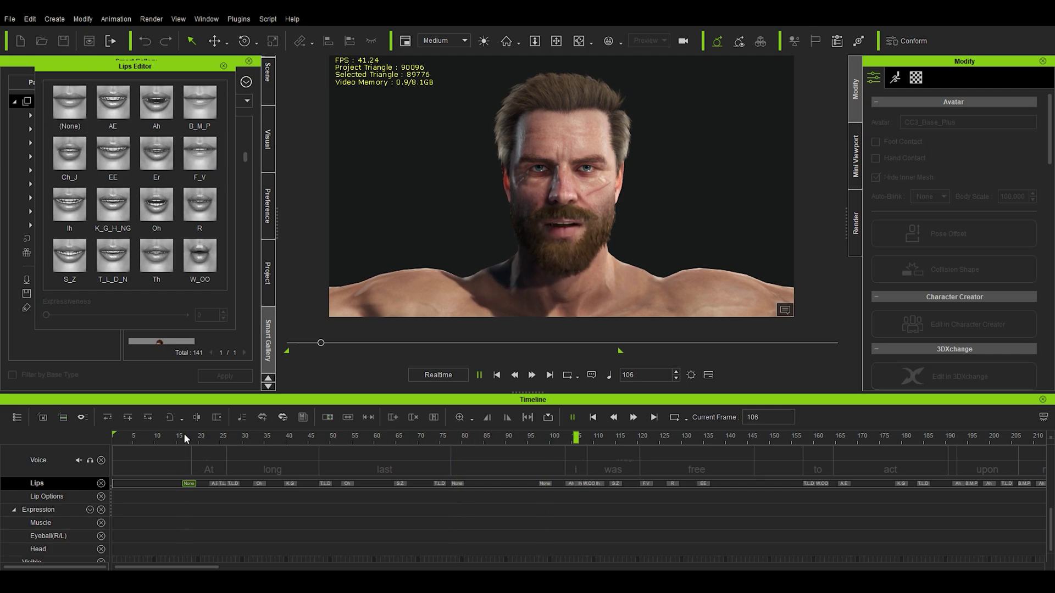
key("space")
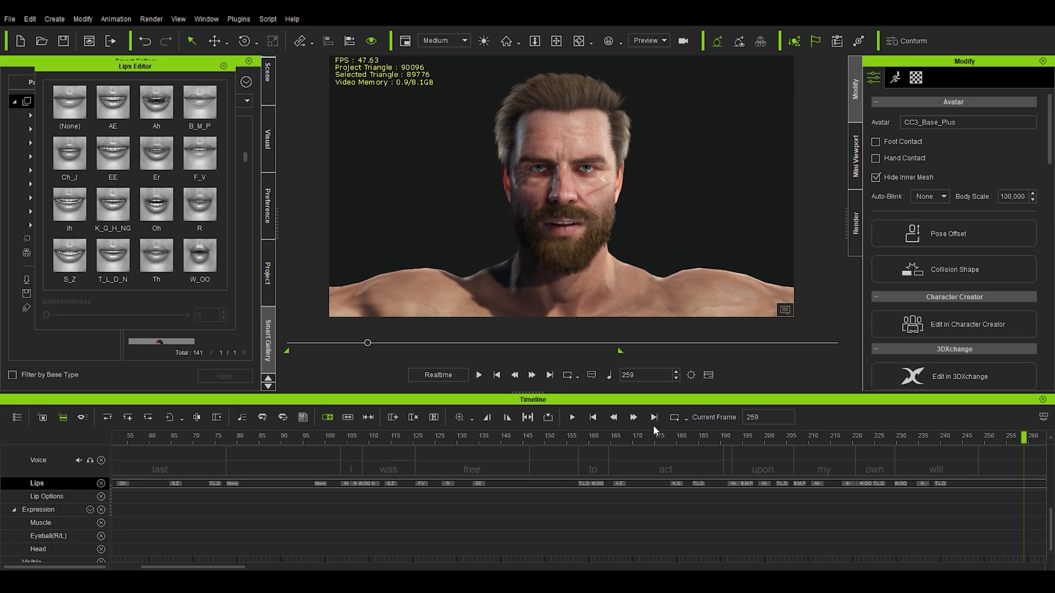
Replay the lip-sync from the start and inspect the W_OO lip key
left_click(981, 436)
key("space")
key("space")
scroll(751, 482, "down", 5)
left_click(114, 436)
key("space")
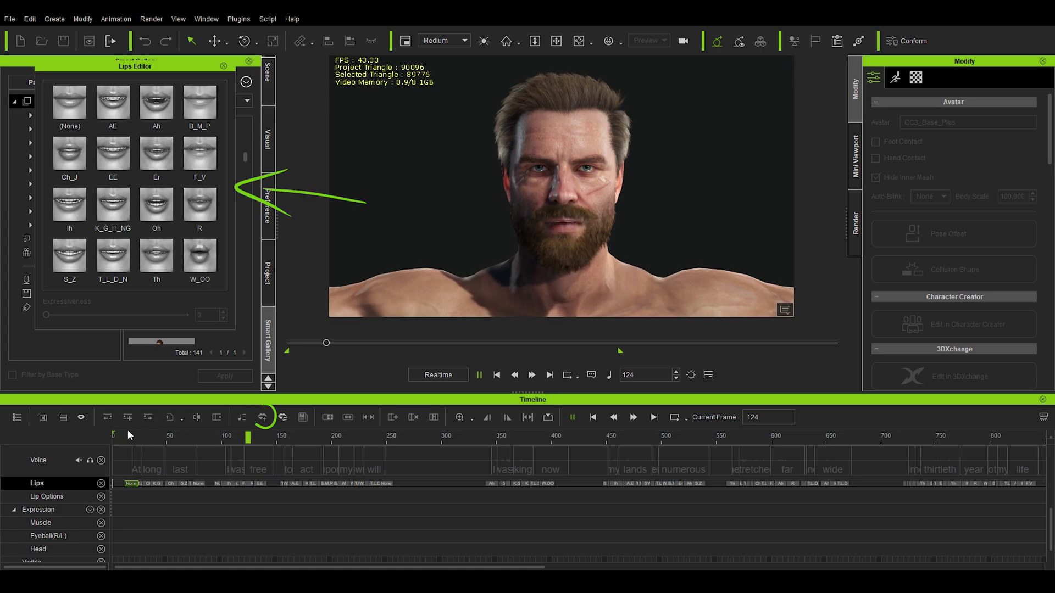
scroll(372, 471, "up", 5)
left_click(381, 483)
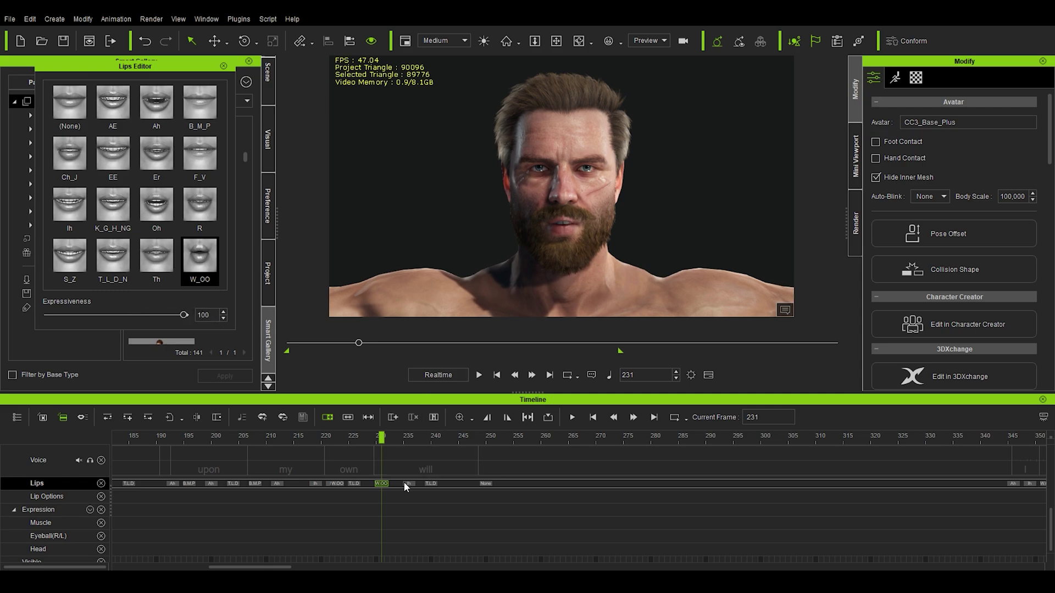
Scrub past W_OO to frame 296, then play the whole lip-sync from the first frame
left_click_drag(394, 436, 443, 437)
left_click_drag(566, 435, 648, 436)
scroll(144, 440, "down", 5)
left_click(113, 430)
key("space")
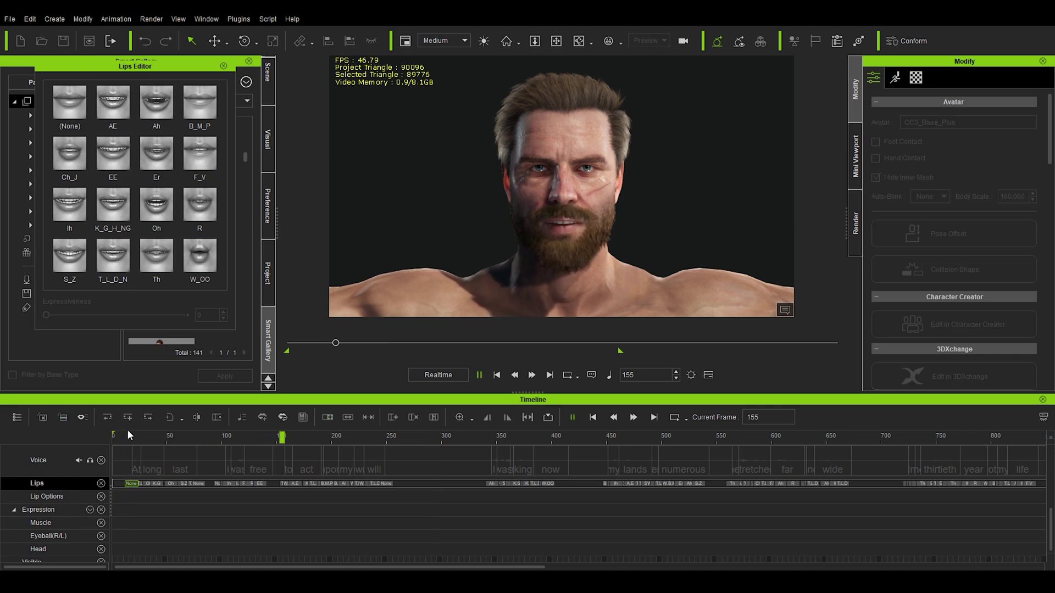
key("space")
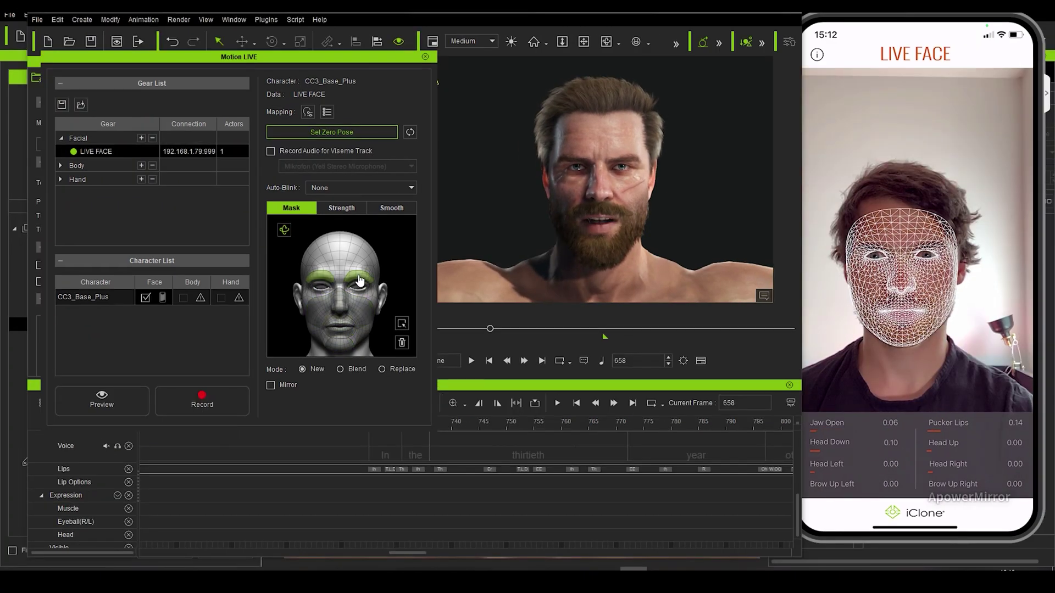
Record two LIVE FACE capture takes onto the character, then activate smoothing on the Smooth tab
left_click(168, 394)
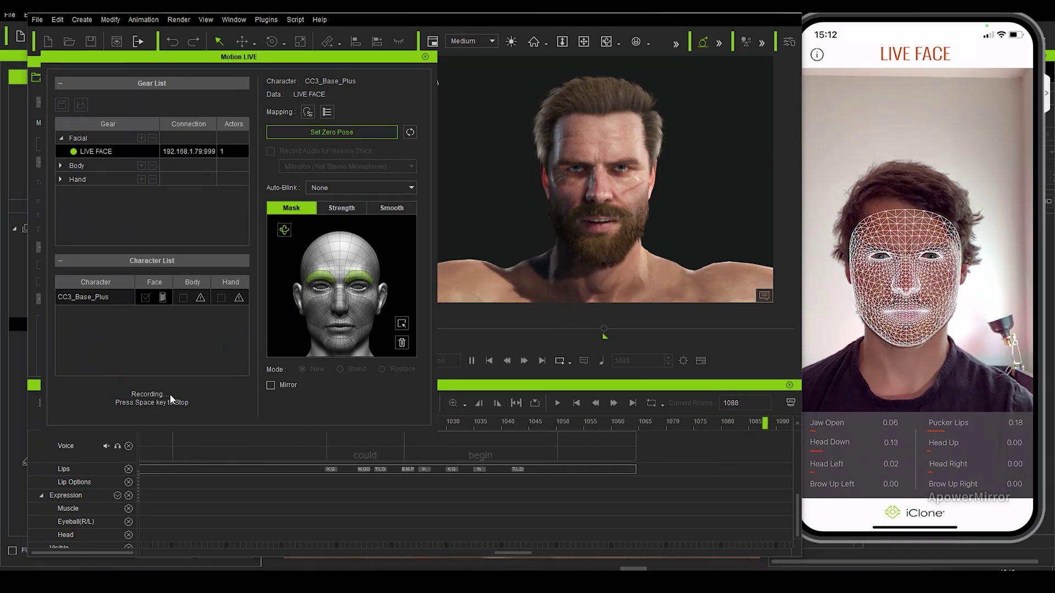
key("space")
left_click(227, 410)
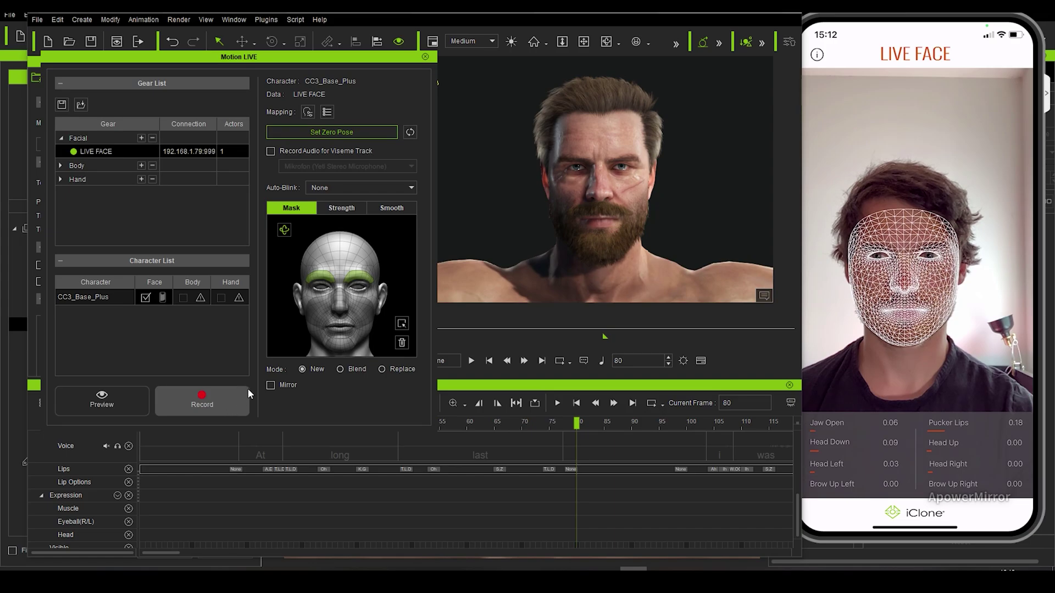
key("space")
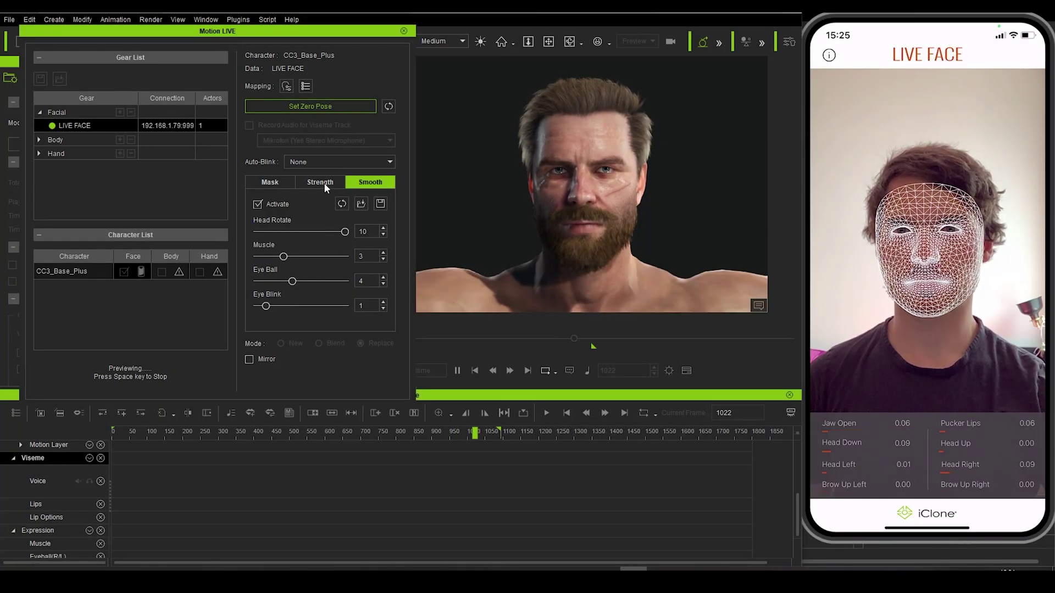
left_click(323, 185)
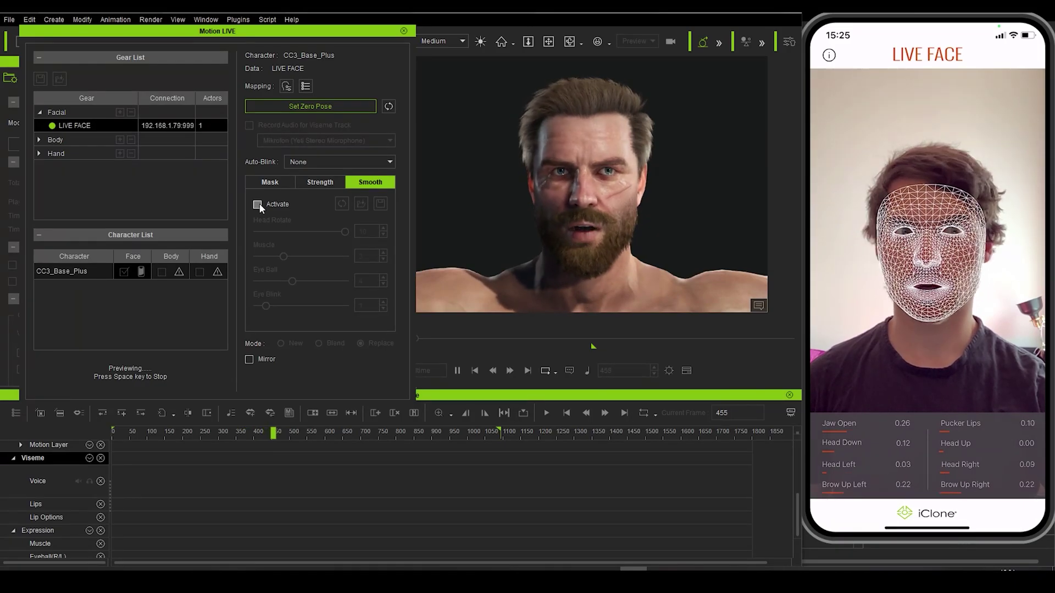
left_click(257, 204)
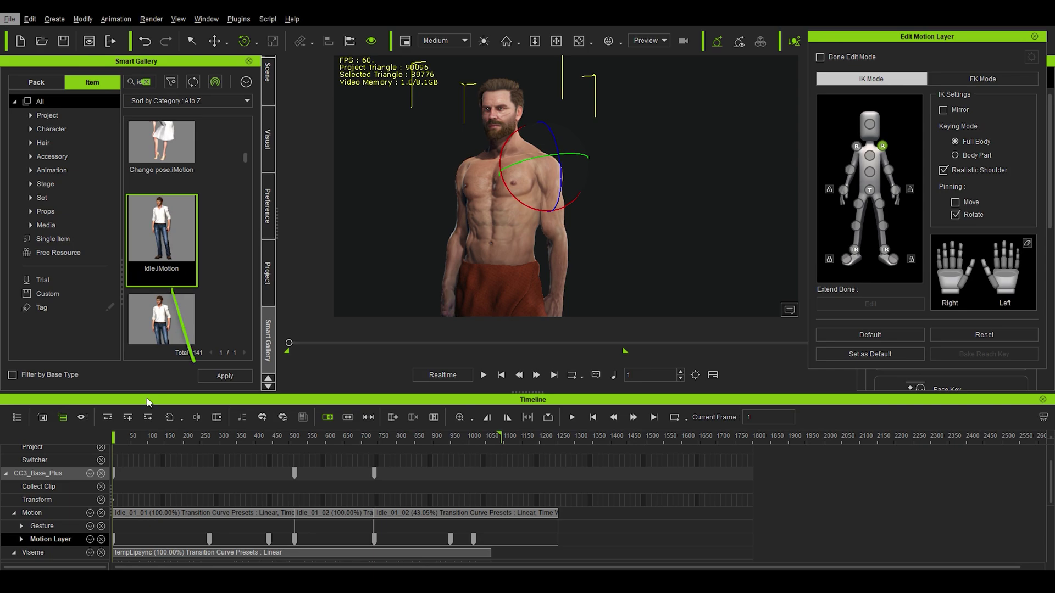
Scrub to about frame 490 and rotate the left shoulder outward, then back inward
left_click_drag(129, 438, 290, 439)
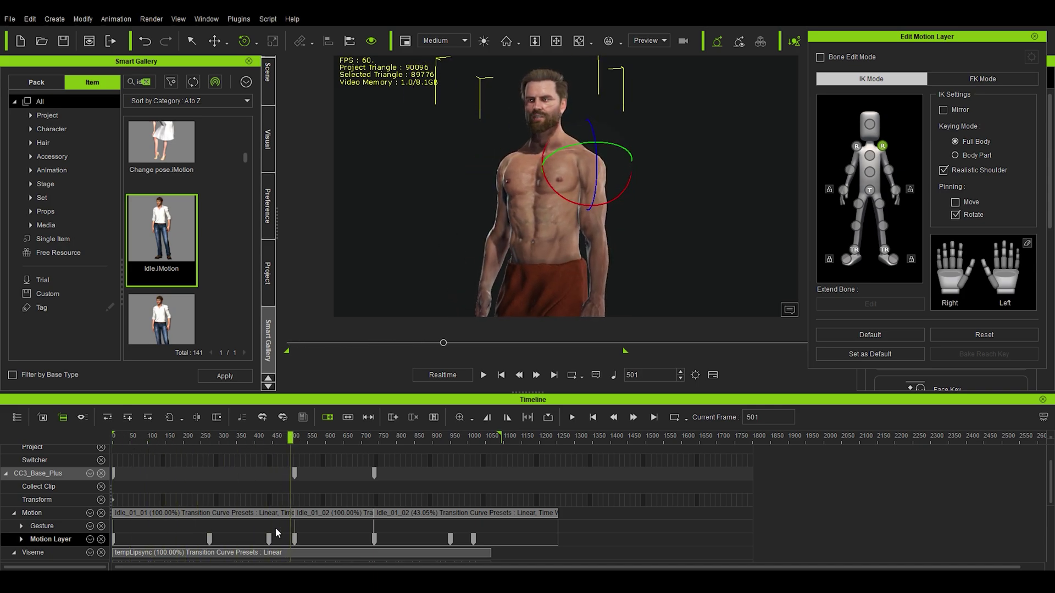
left_click_drag(603, 211, 604, 198)
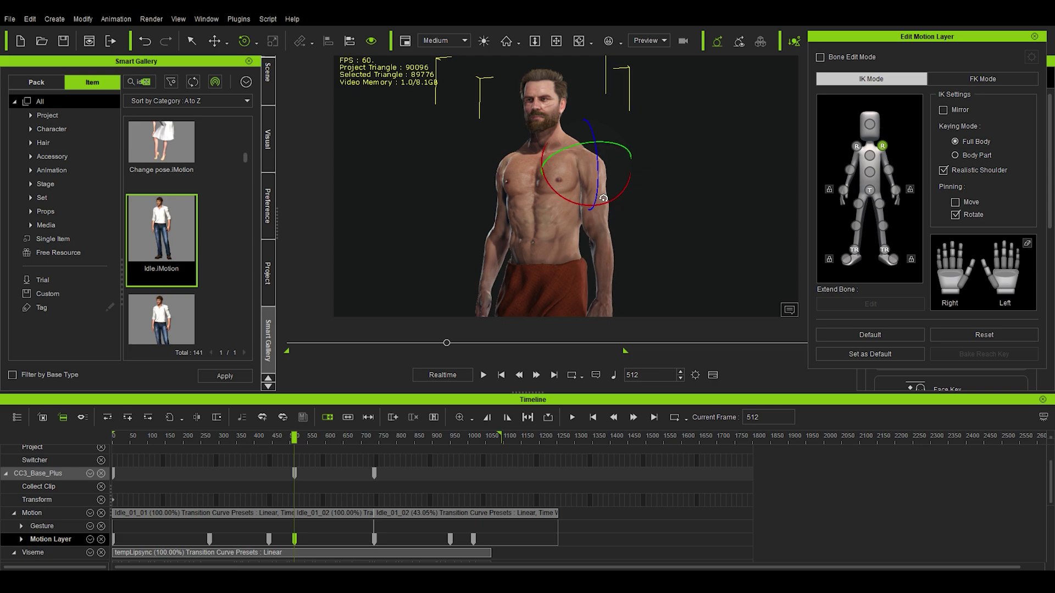
left_click_drag(590, 163, 594, 155)
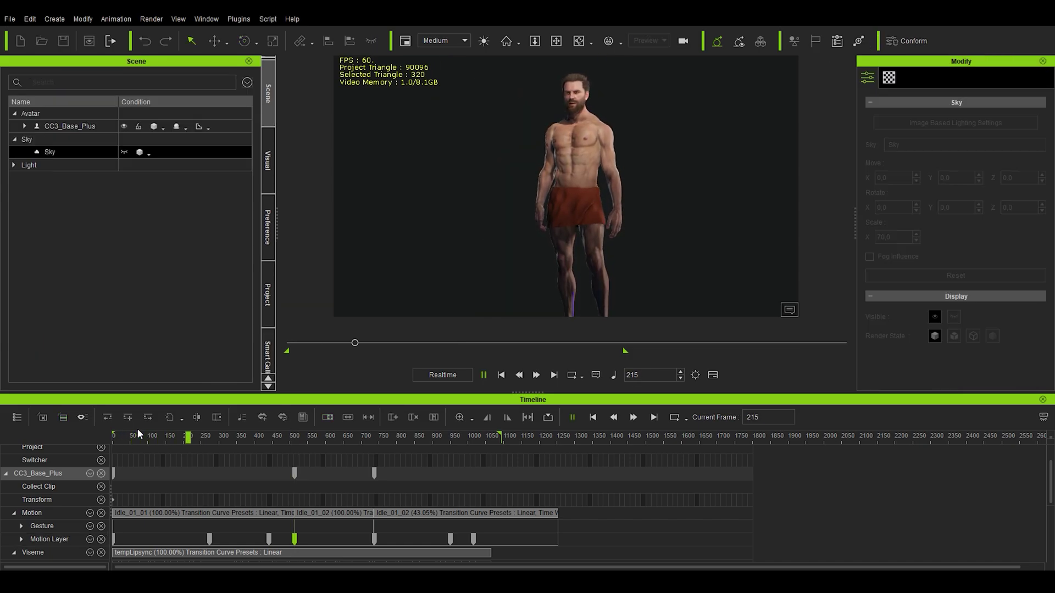
Export CC3_Base_Plus as an FBX with the Blender preset, frames 1 to 1088
key("space")
left_click(66, 126)
left_click(10, 19)
mouse_move(34, 109)
left_click(191, 127)
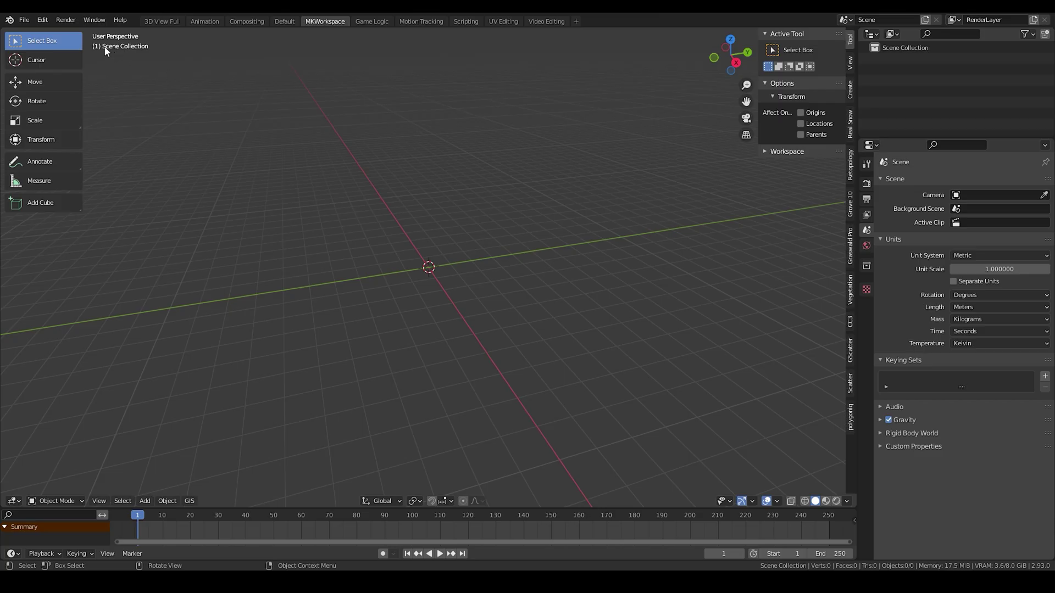
left_click(42, 21)
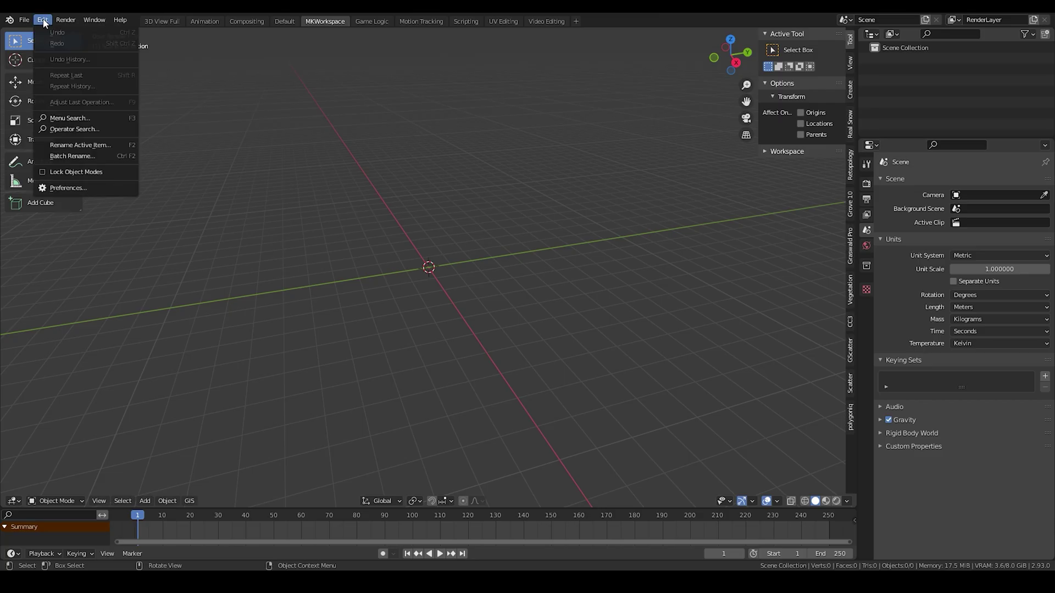
Install the cc3_blender_tools-main.zip add-on and show the CC3 tab's Import/Export tools
left_click(73, 189)
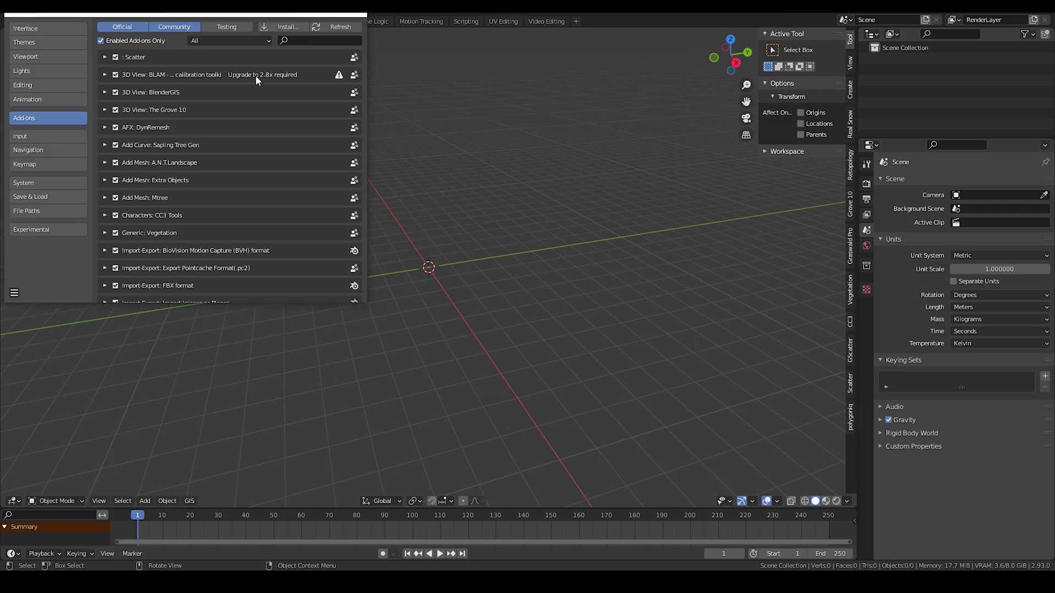
left_click(296, 29)
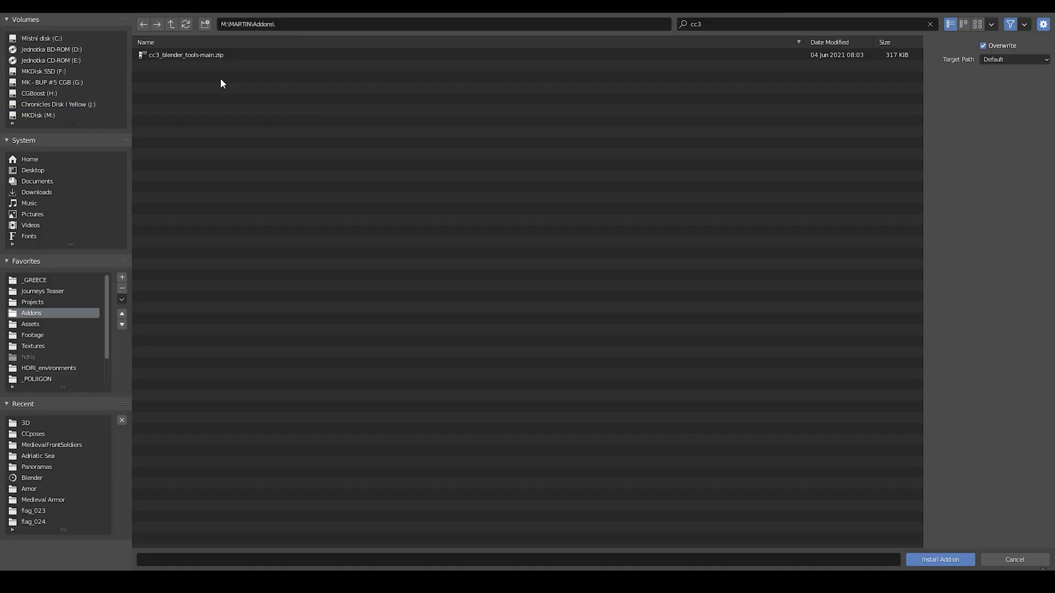
double_click(170, 57)
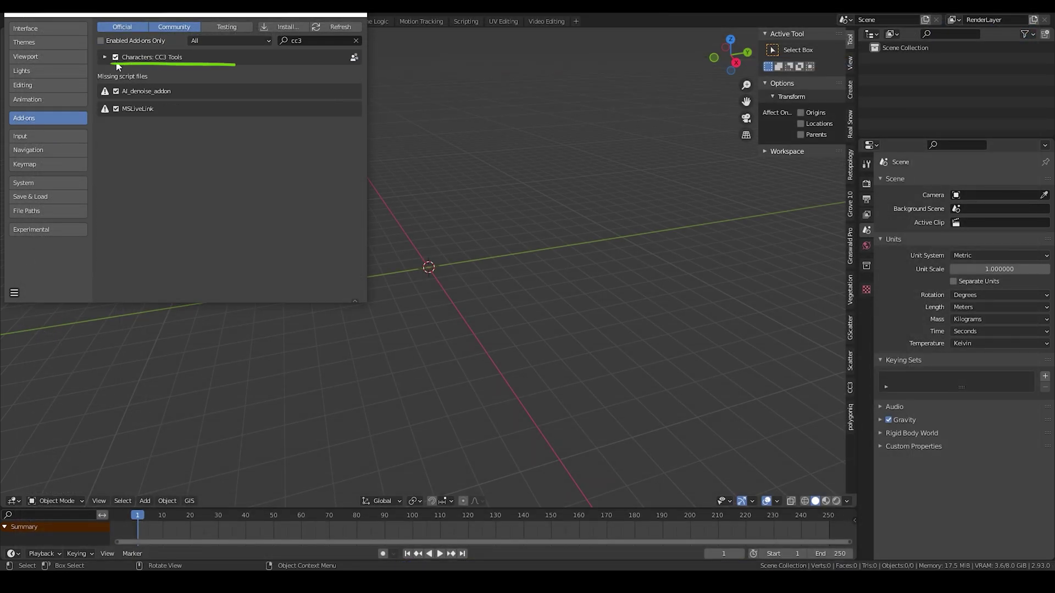
left_click(104, 57)
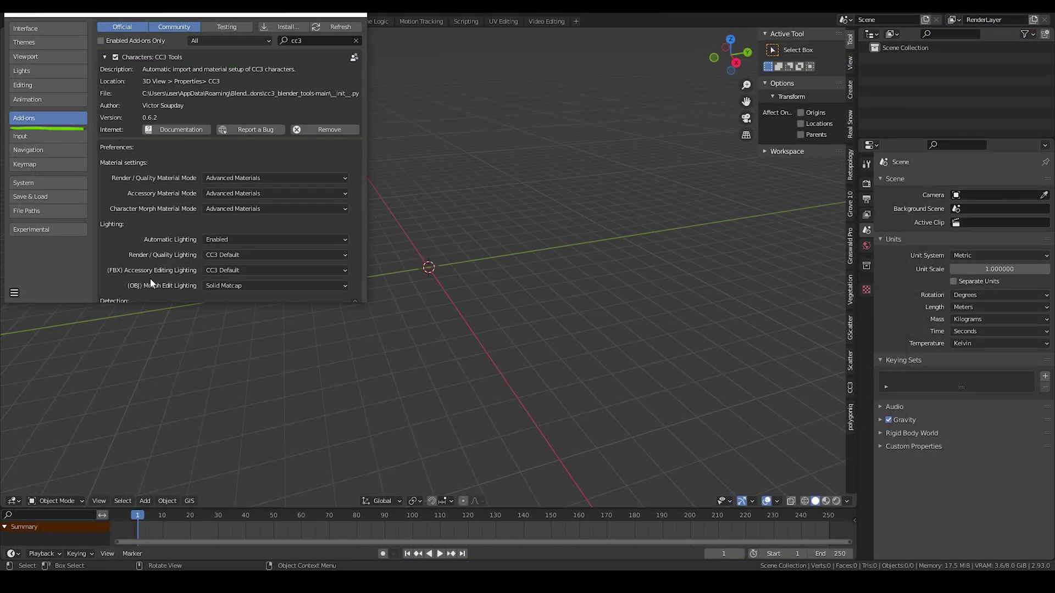
left_click(354, 12)
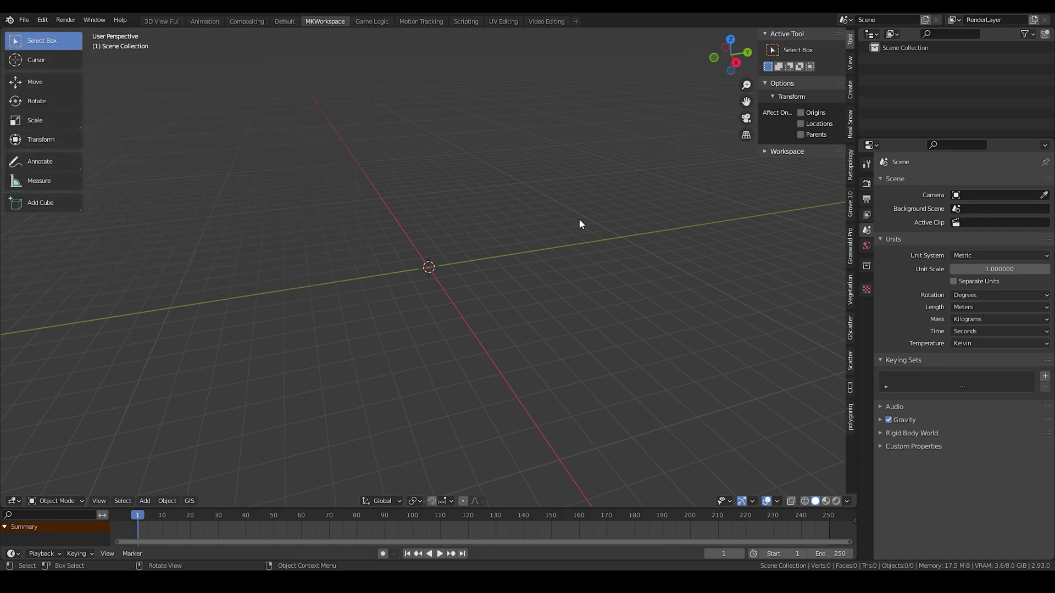
left_click(849, 385)
Import nikephoros_new_accuLips02.fbx as a CC3 character and frame it in view
left_click(807, 122)
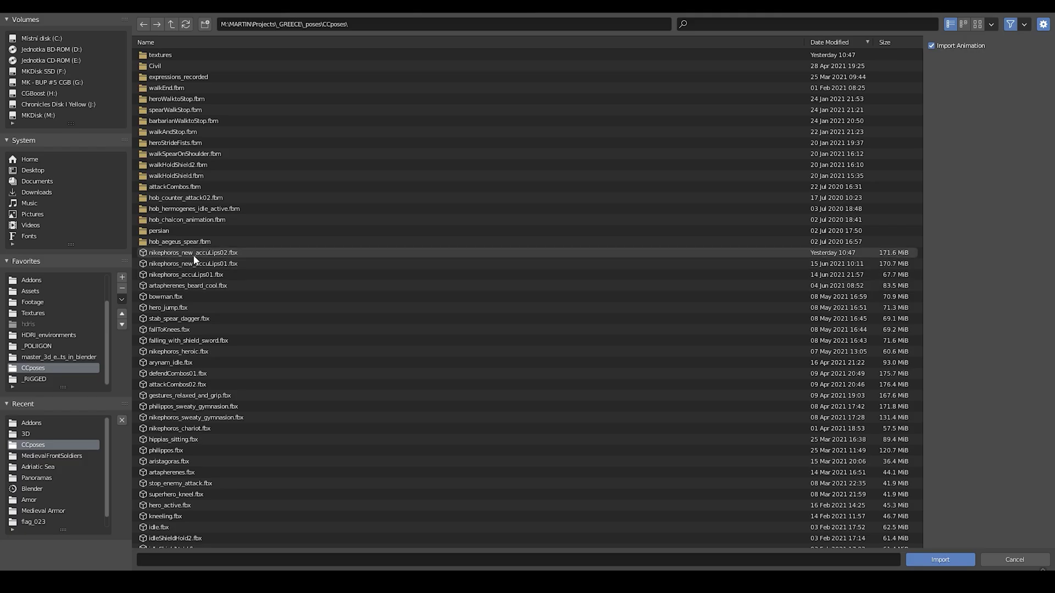
left_click(195, 254)
double_click(195, 254)
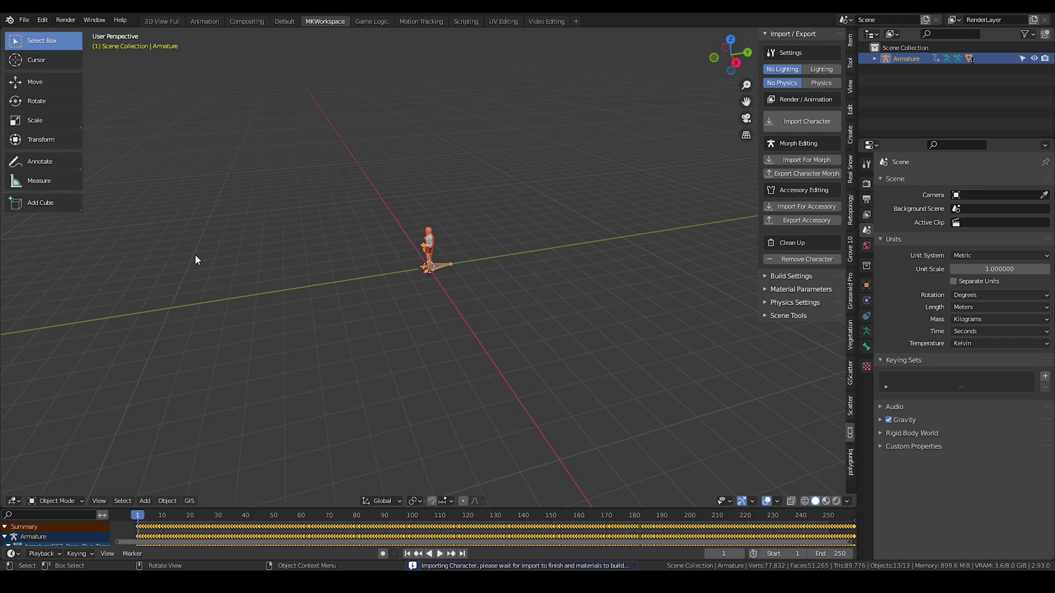
key("KP_Decimal")
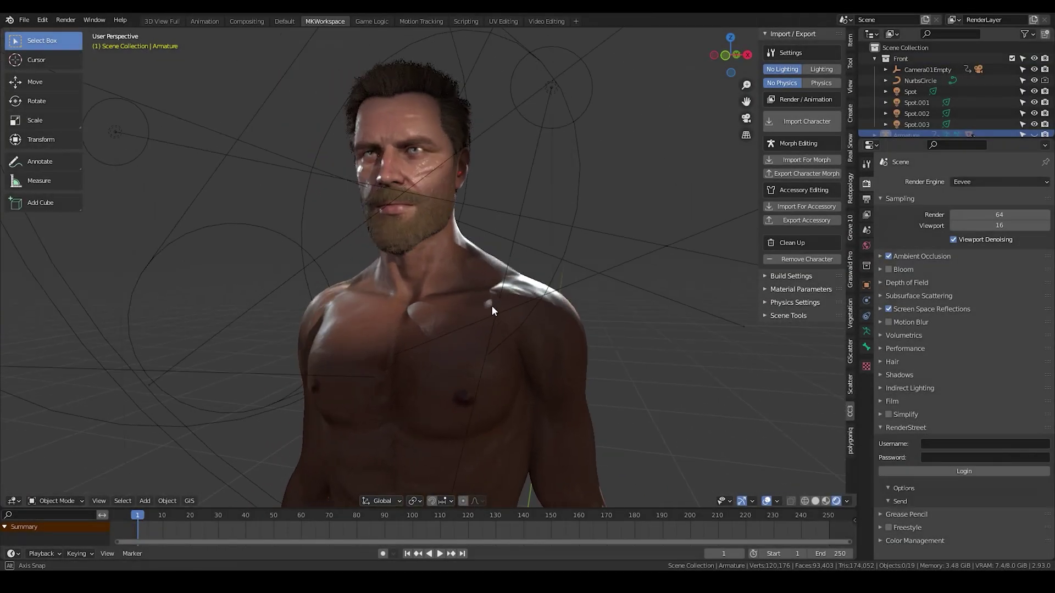
middle_click_drag(493, 305, 539, 312)
Lower the Specular value of the Std_Skin_Head skin material
scroll(559, 305, "up", 4)
scroll(559, 307, "down", 4)
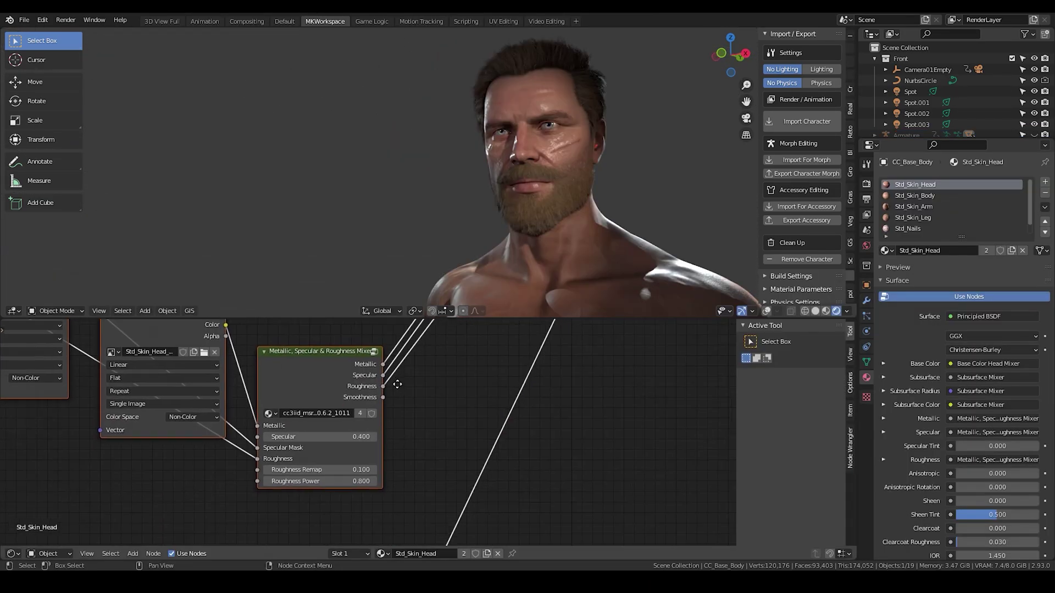
middle_click_drag(397, 384, 405, 375)
left_click_drag(330, 428, 286, 428)
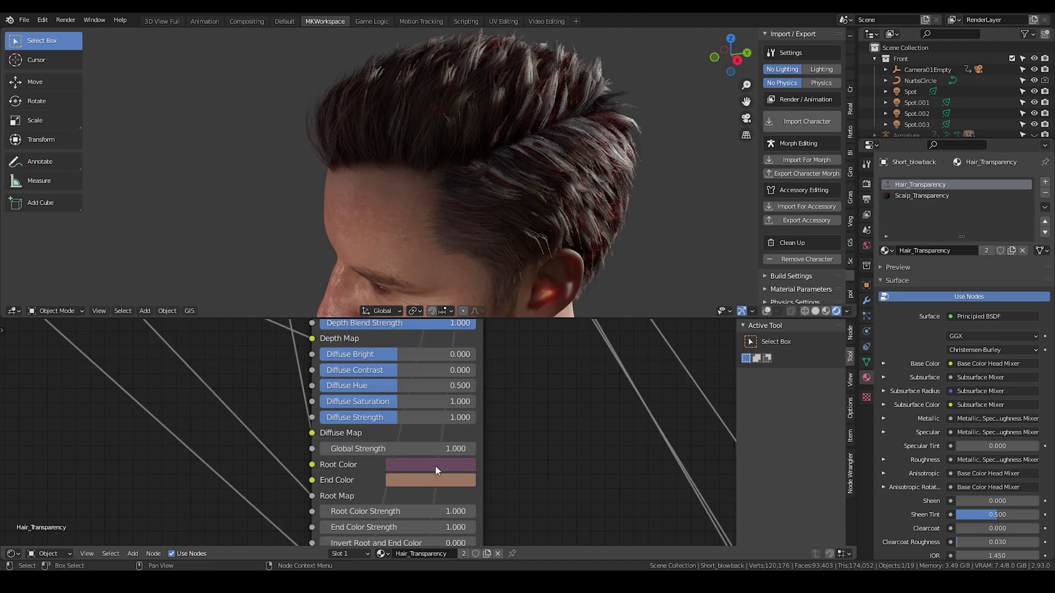
Brighten the hair material's Root Color by raising its V value
left_click(434, 465)
scroll(486, 292, "up", 5)
scroll(445, 367, "down", 2)
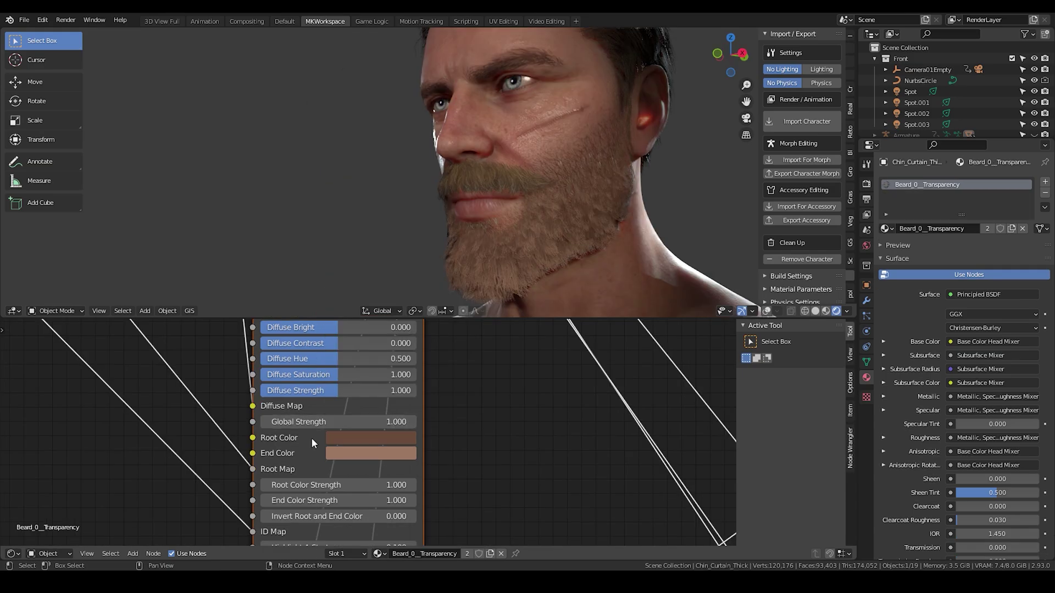
Darken the beard material's Root Color and End Color V values
left_click(374, 438)
scroll(451, 292, "down", 3)
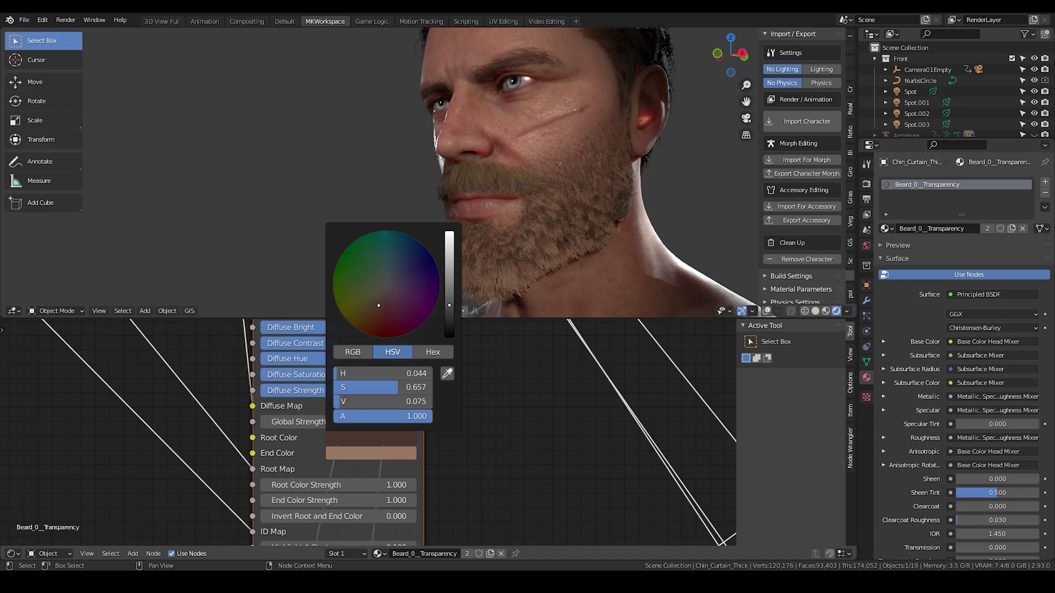
left_click(352, 454)
scroll(444, 317, "down", 10)
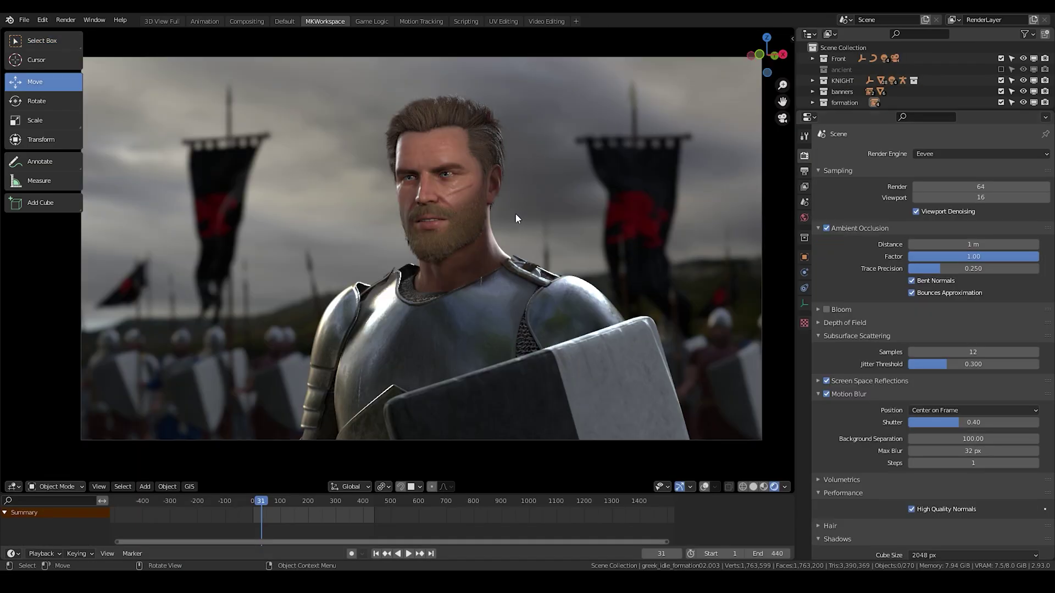
middle_click_drag(502, 233, 554, 247)
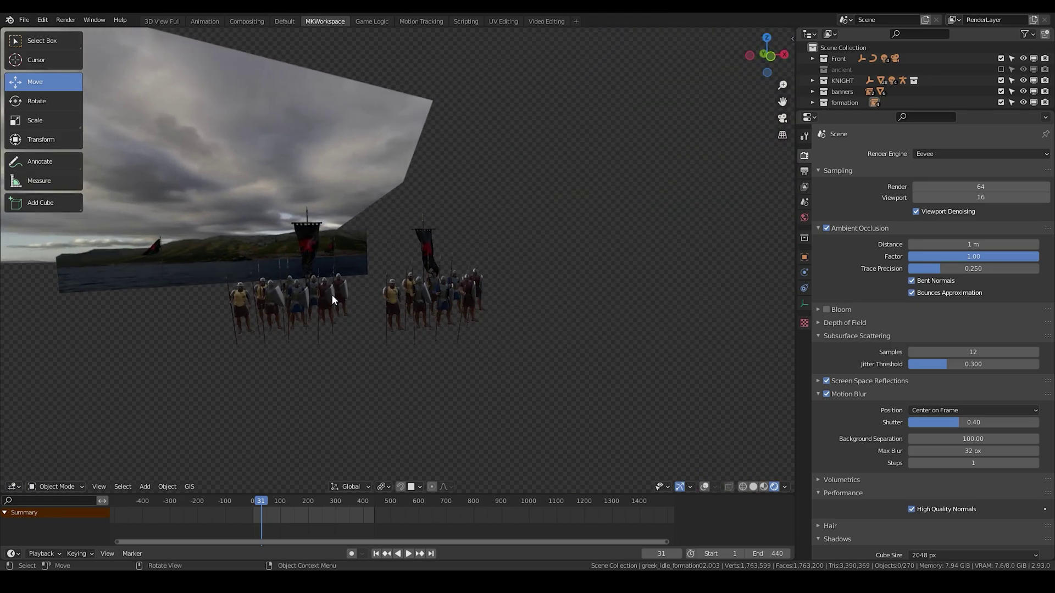
Bring the knight into view and preview the animation through the scene camera
middle_click_drag(378, 315, 428, 314)
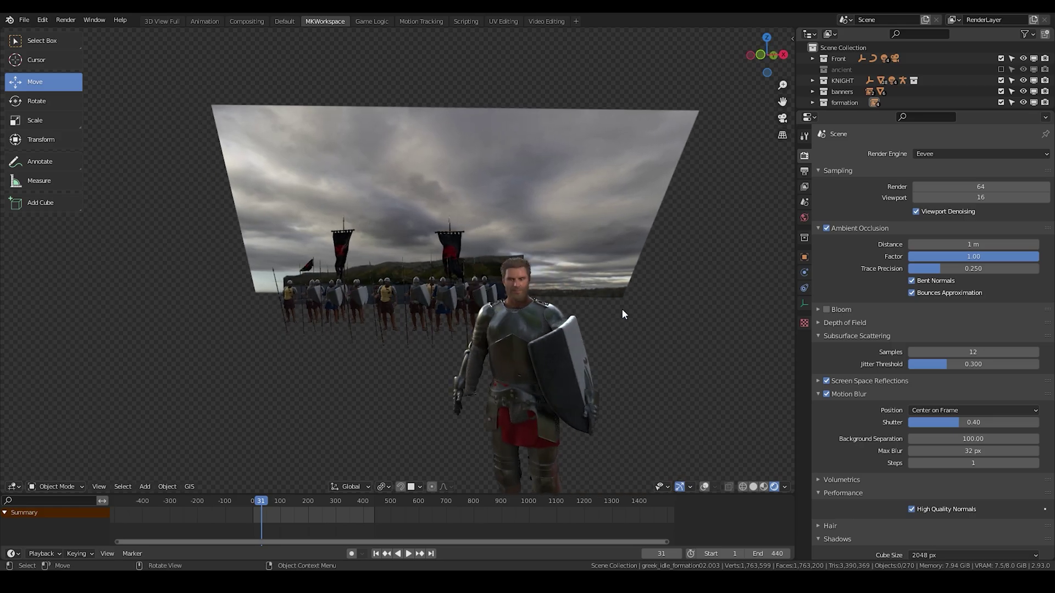
key("KP_0")
key("shift+Left")
left_click(408, 553)
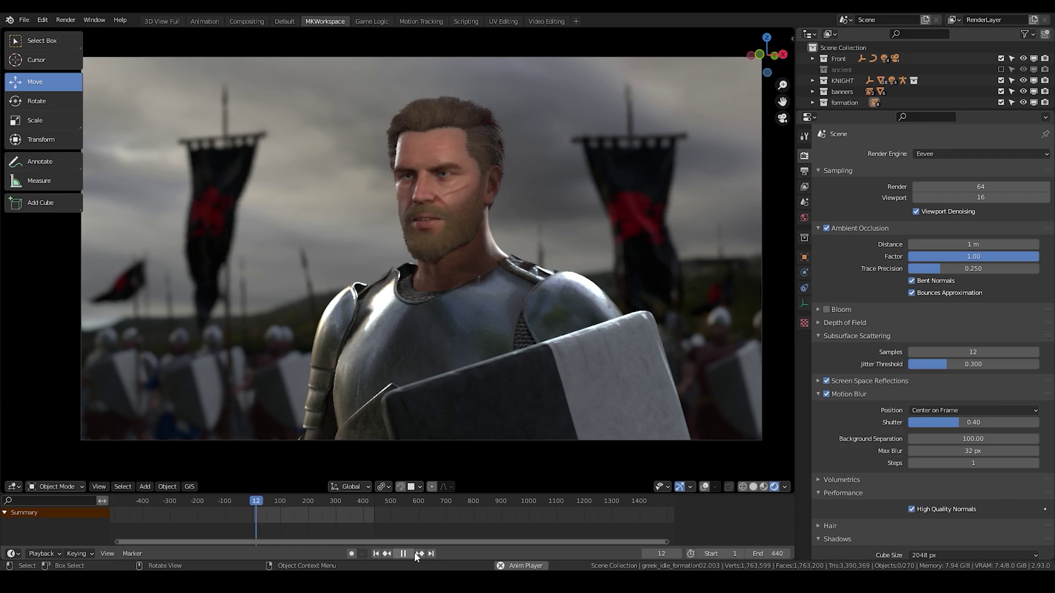
left_click(404, 554)
Inspect the crowd and backdrop, then replay the animation from the start in camera view
middle_click_drag(495, 242, 528, 273)
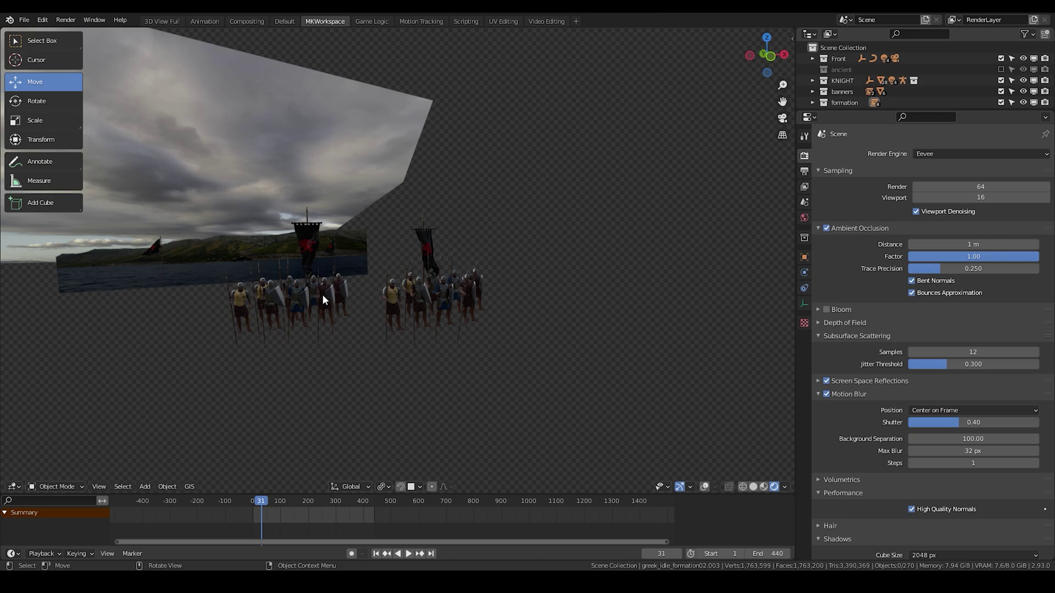
middle_click_drag(406, 317, 427, 309)
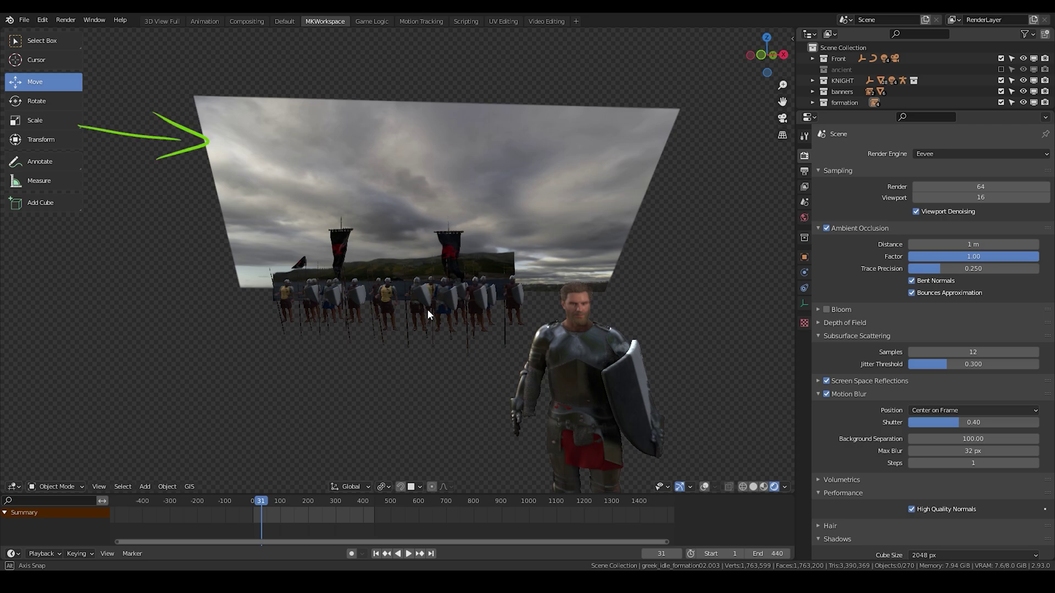
key("KP_0")
key("shift+Left")
key("space")
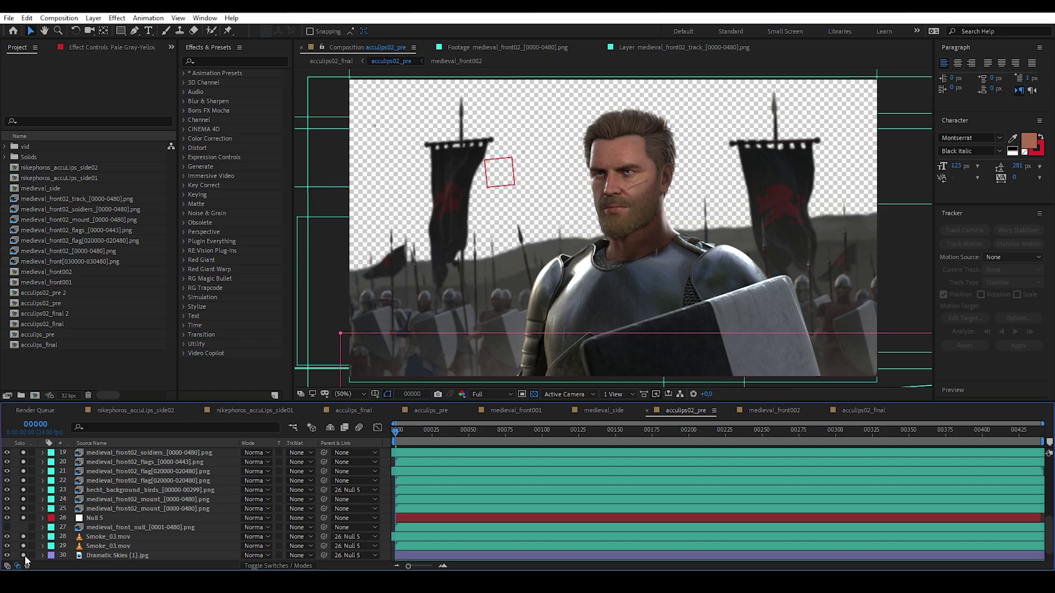
Switch the Composition viewer to the acculips02_final composition
left_click(340, 61)
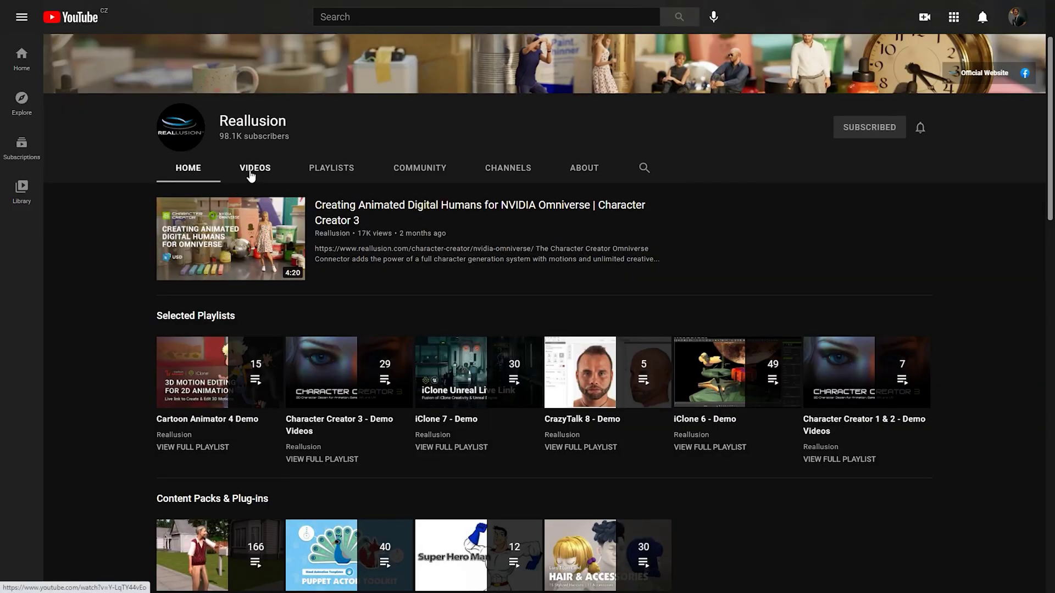
Open the Master Class - Talking Animation video from the Reallusion channel's Videos list
left_click(250, 171)
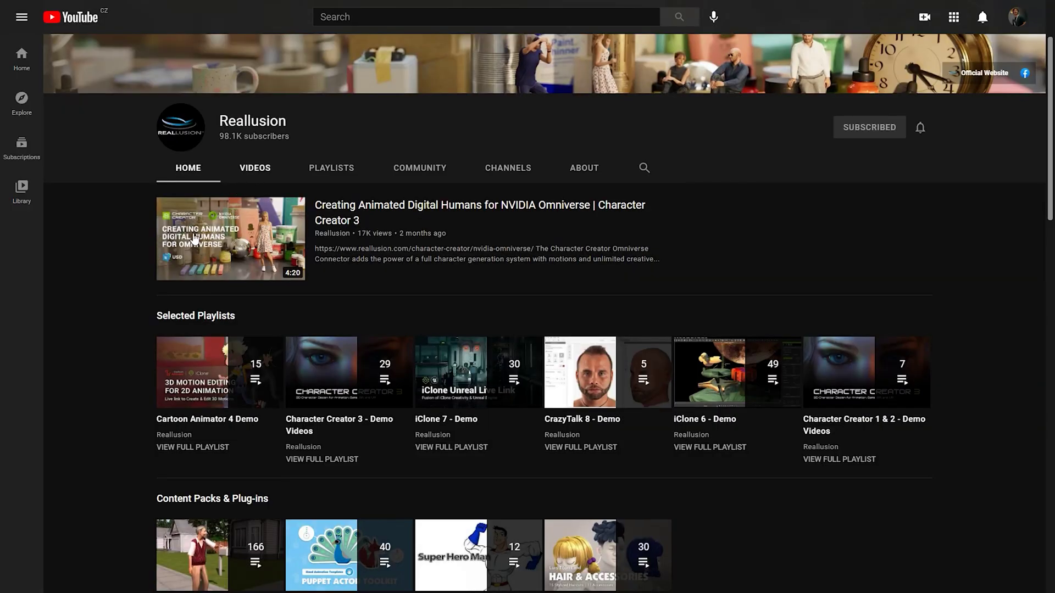
scroll(83, 363, "down", 15)
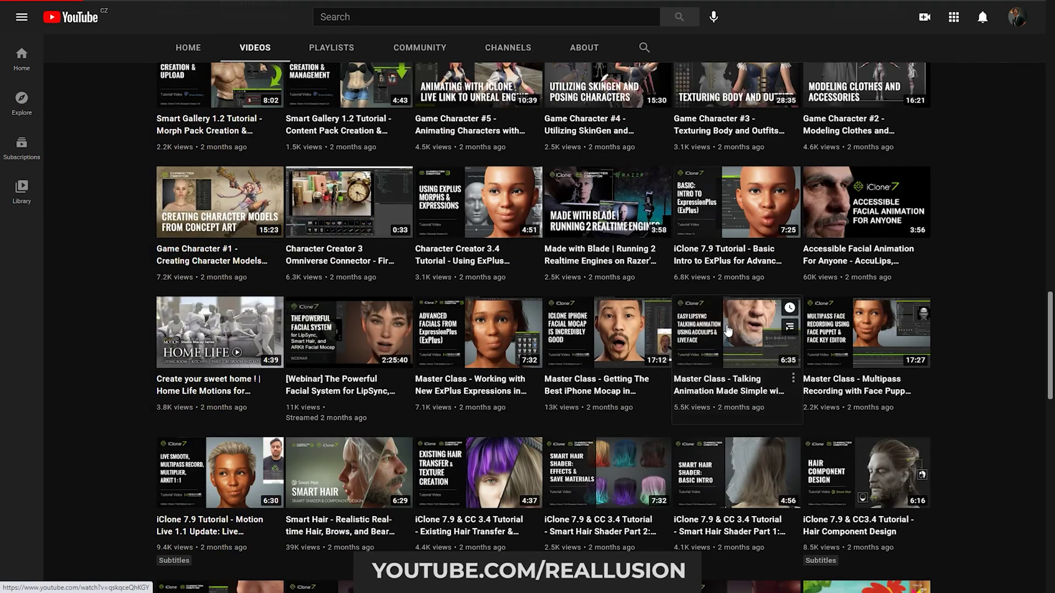
left_click(756, 332)
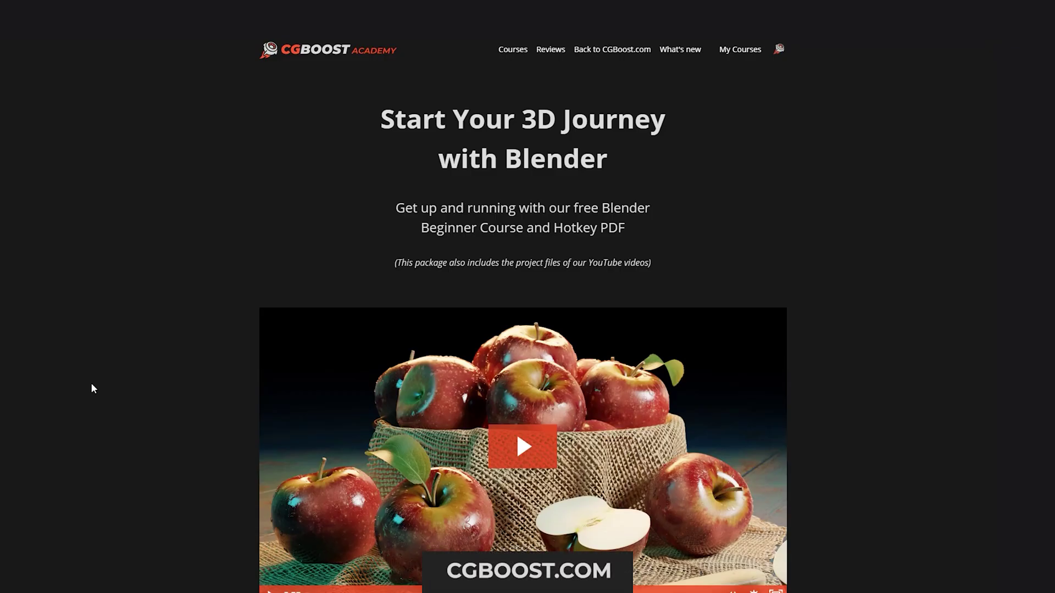
Open the Master 3D Environments in Blender course from the Courses catalogue
scroll(91, 384, "down", 15)
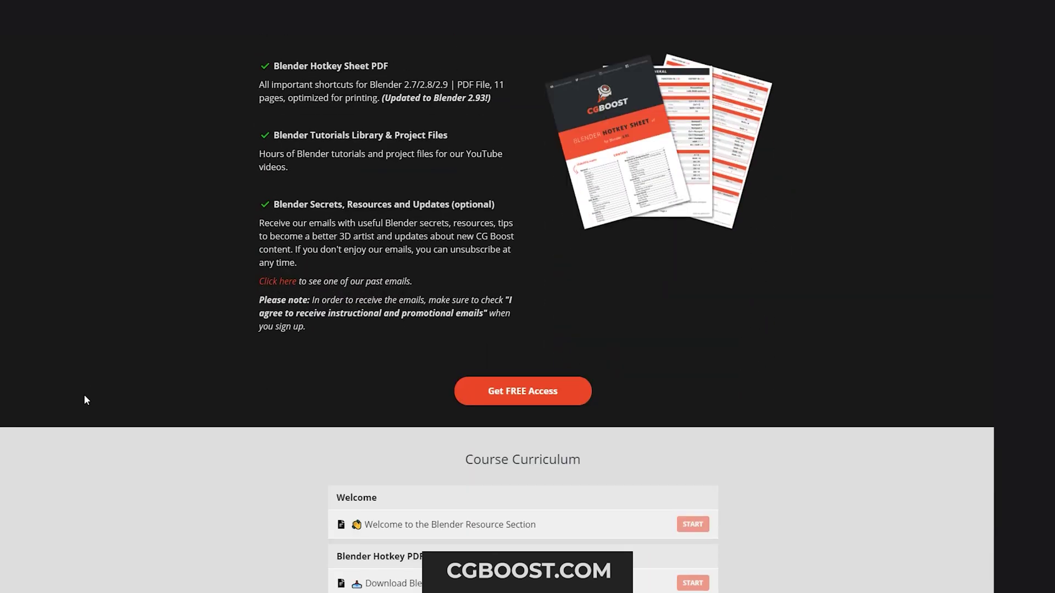
scroll(138, 451, "up", 15)
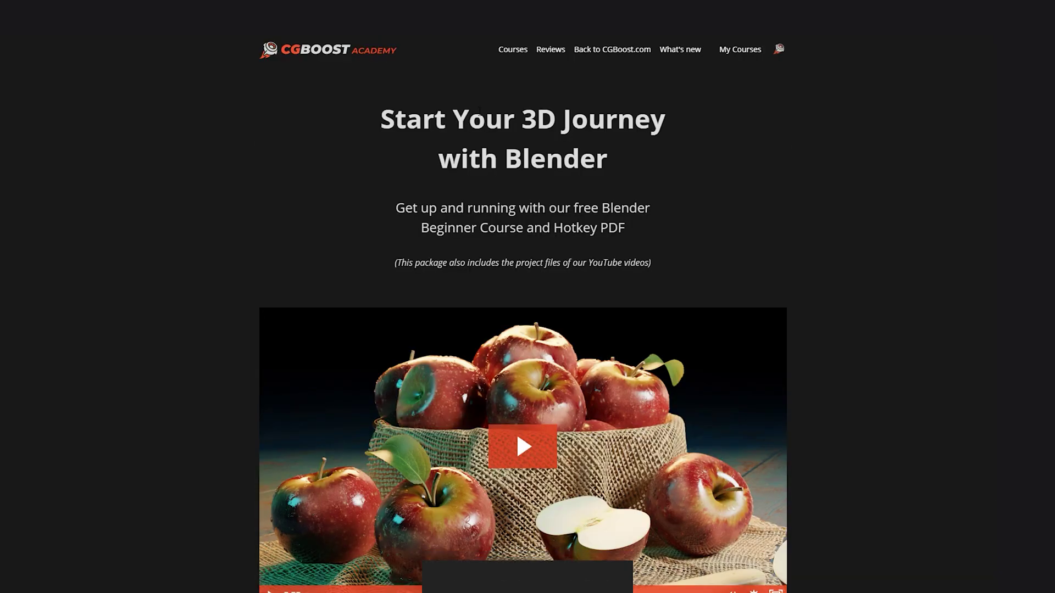
left_click(524, 52)
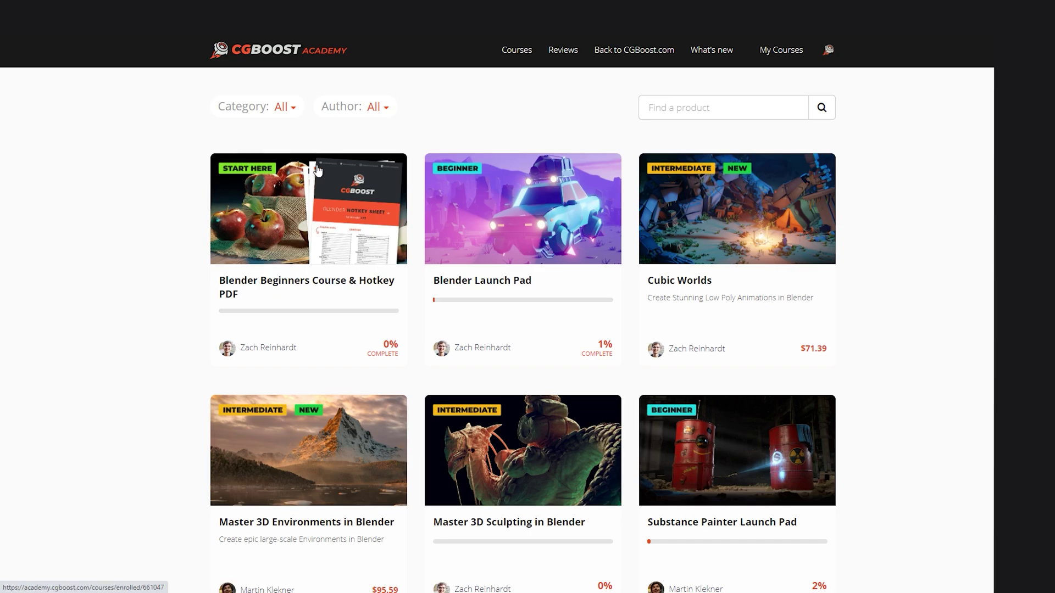
left_click(341, 444)
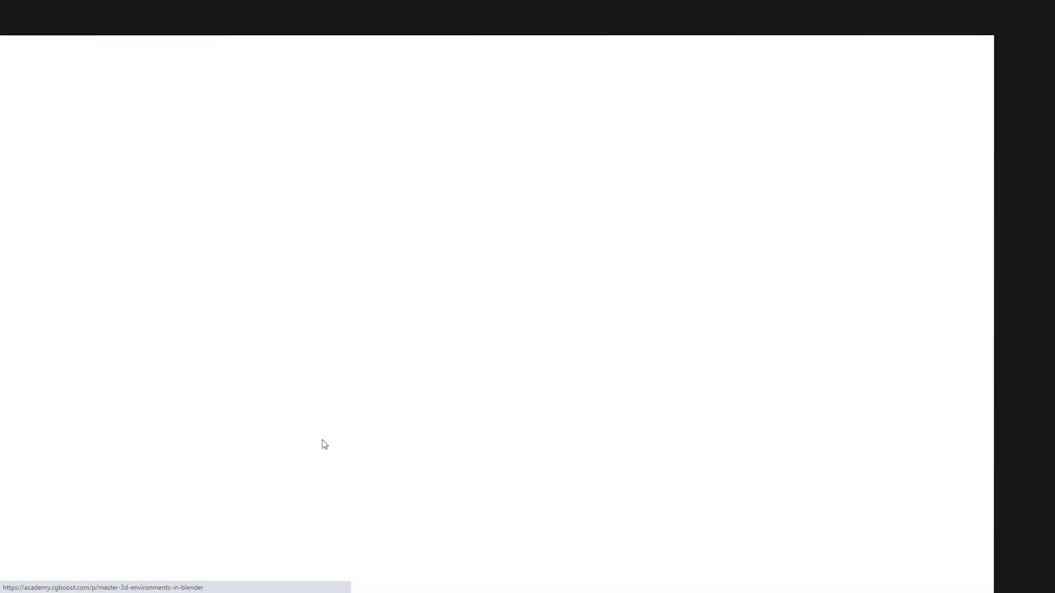